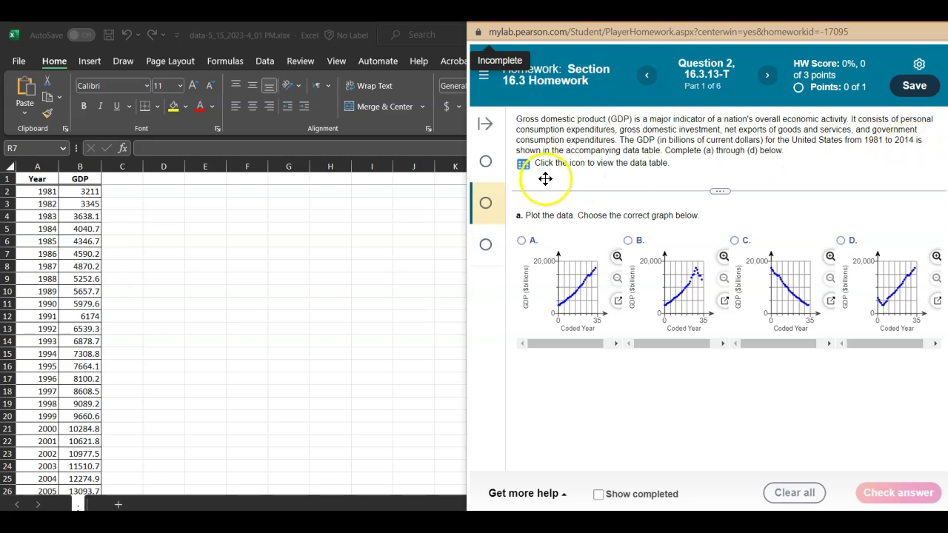
# - View the GDP-by-year data table in MyLab, check its export options, then close it
pyautogui.click(524, 166)
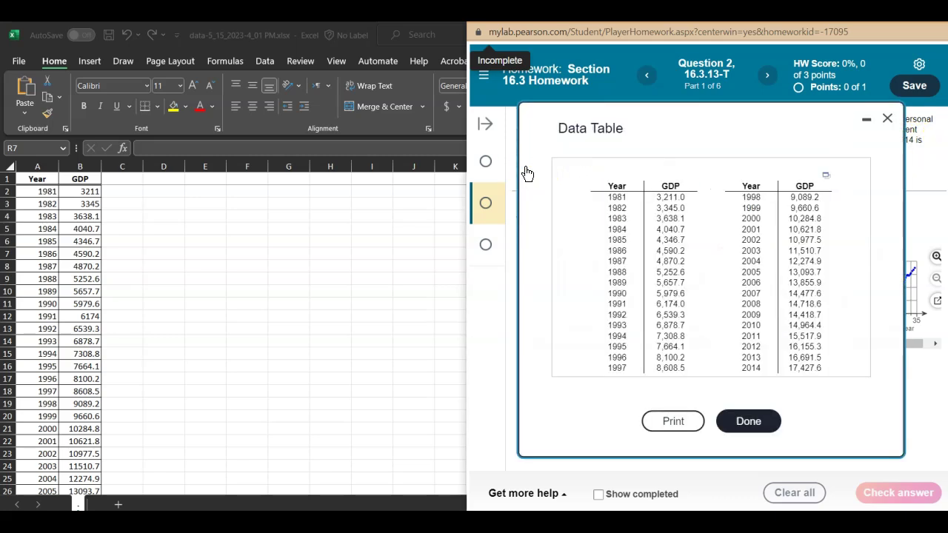
pyautogui.click(828, 176)
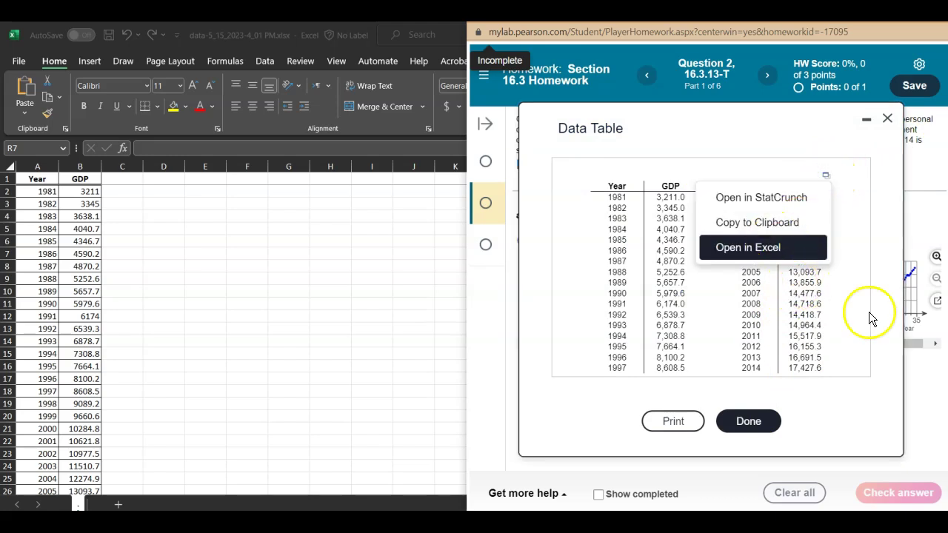
pyautogui.click(766, 429)
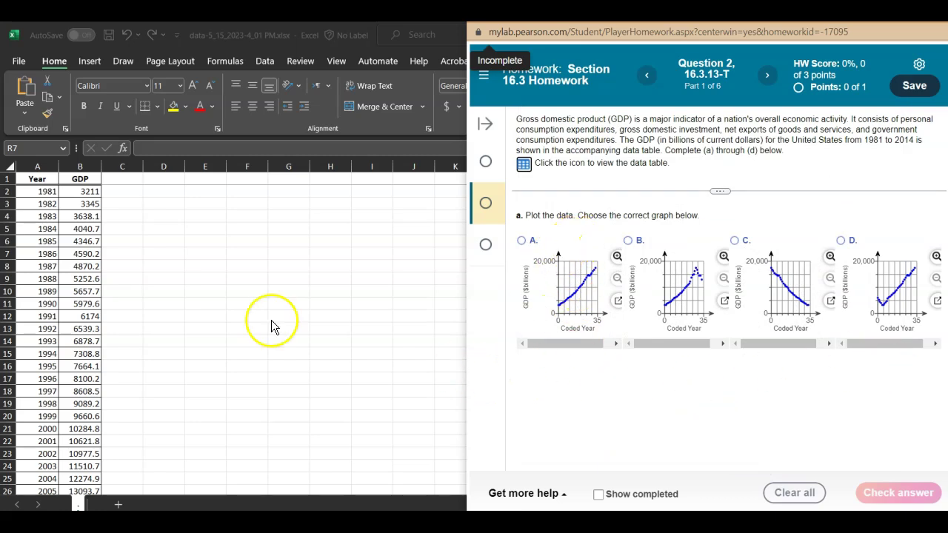
# - Insert a plain scatter chart of Year and GDP (A1:B35) and move it beside the data
pyautogui.hotkey('alt', 'Tab')
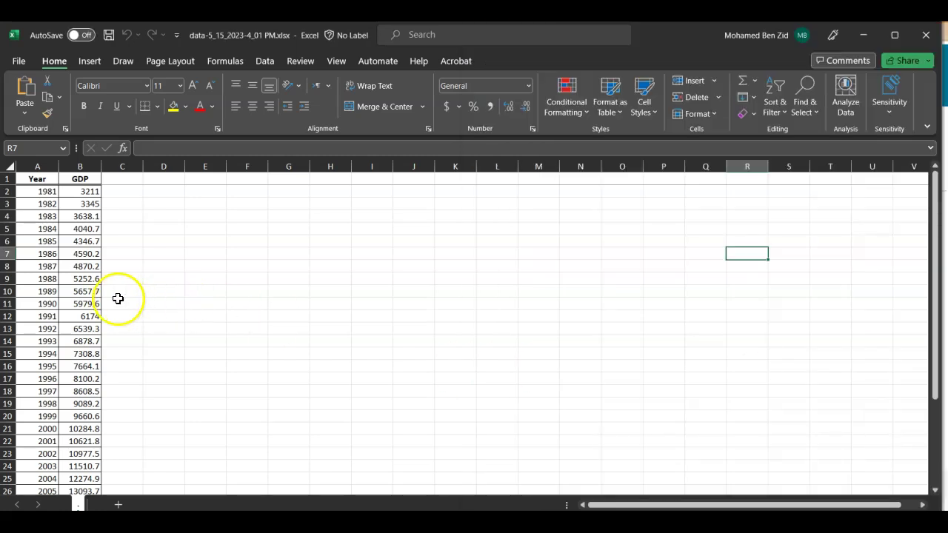
pyautogui.moveTo(25, 176); pyautogui.dragTo(78, 503)
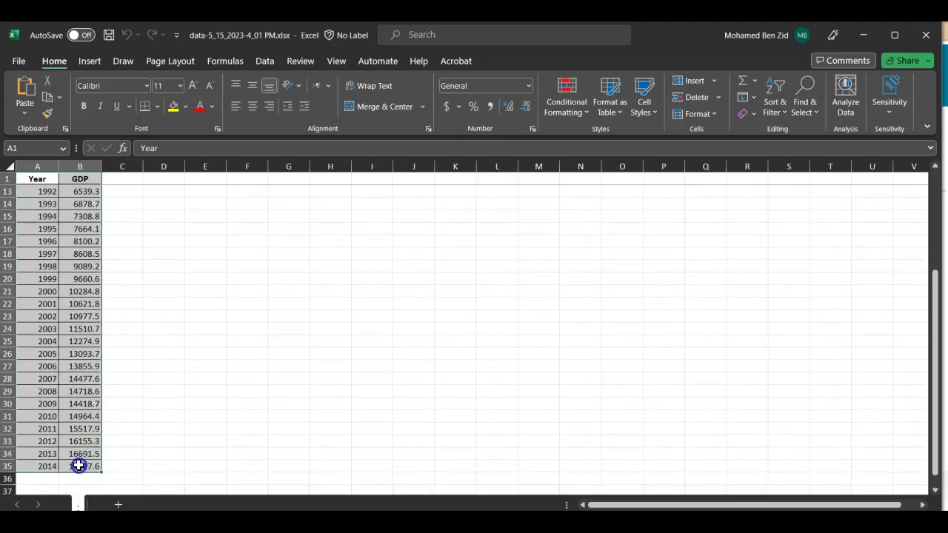
pyautogui.moveTo(78, 466); pyautogui.dragTo(79, 466)
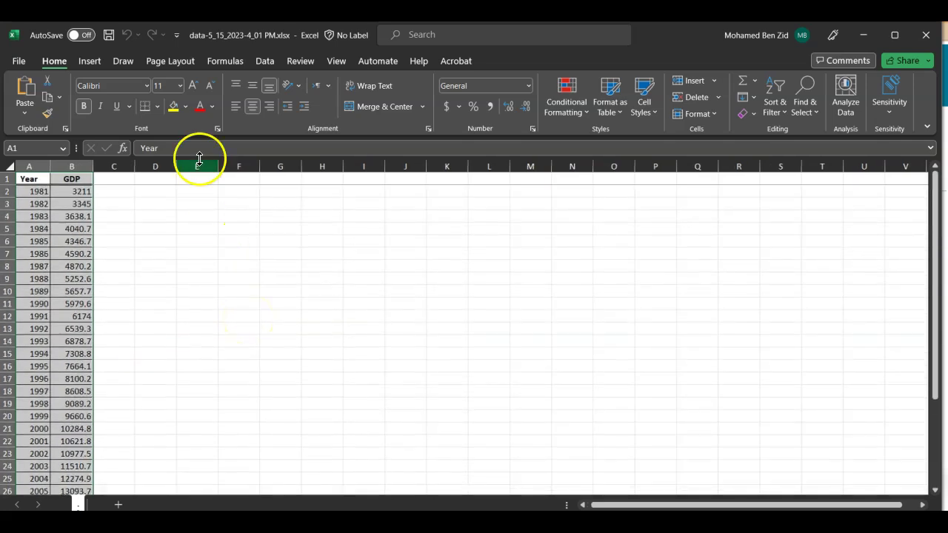
pyautogui.click(88, 62)
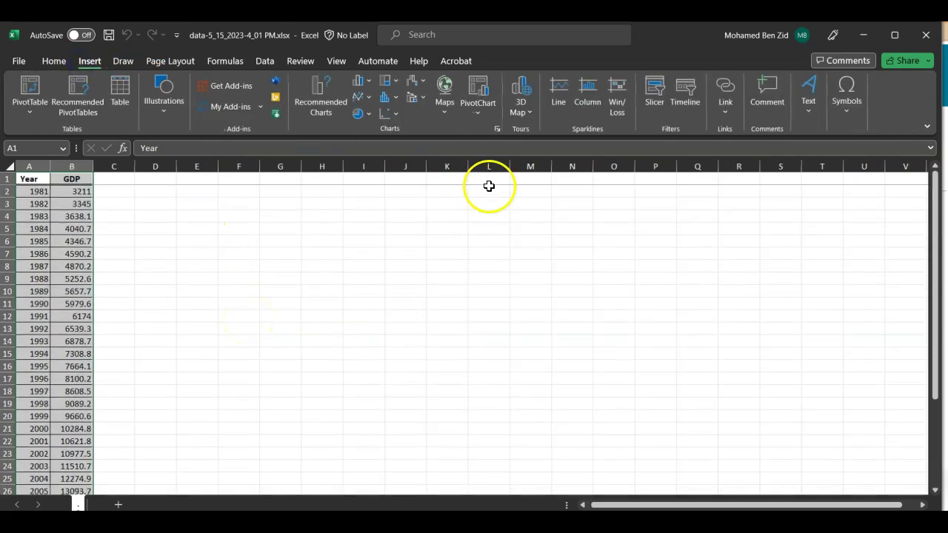
pyautogui.click(386, 115)
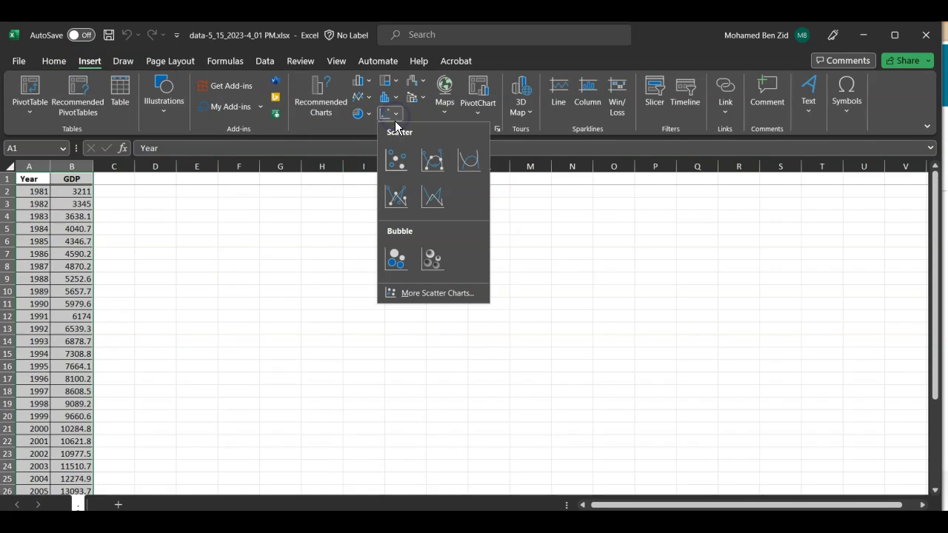
pyautogui.click(395, 172)
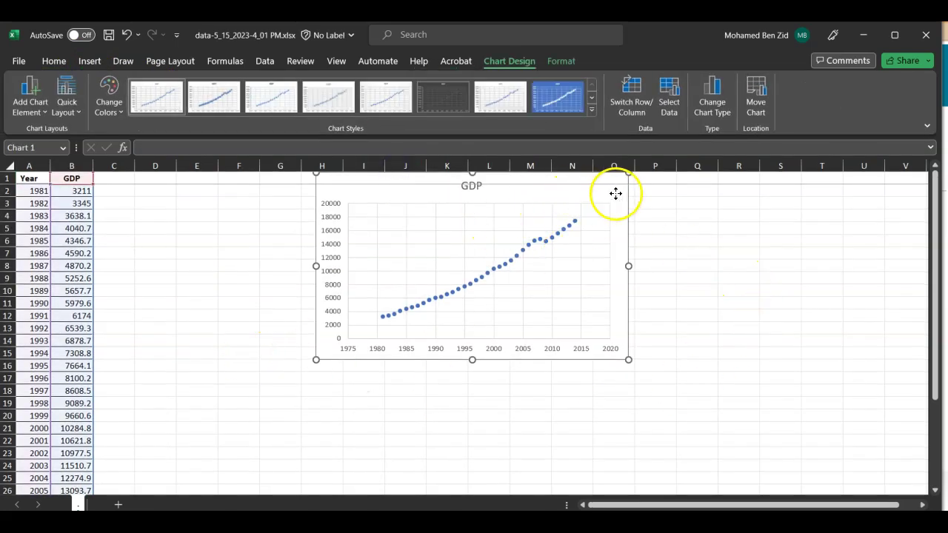
pyautogui.moveTo(616, 193); pyautogui.dragTo(863, 233)
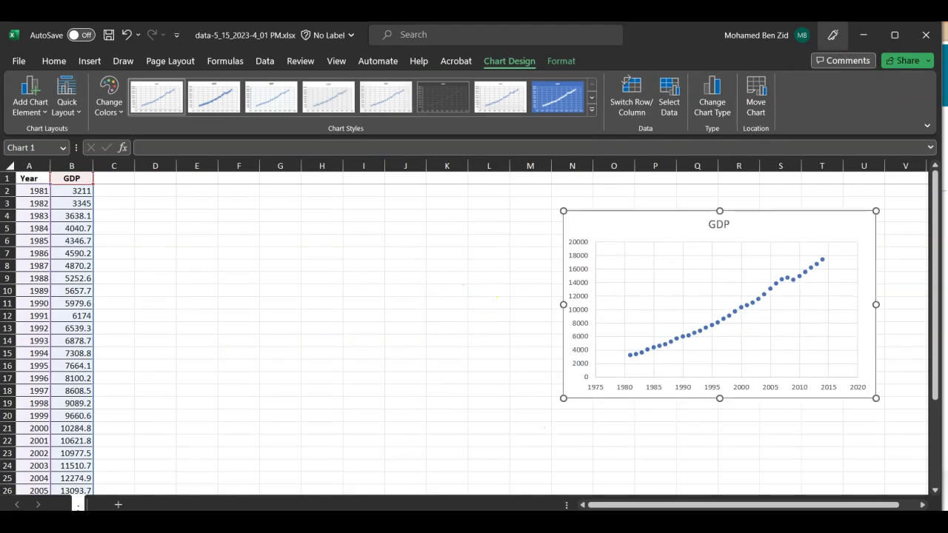
# - Submit graph A as the GDP plot for part (a), then return to Excel
pyautogui.hotkey('alt', 'Tab')
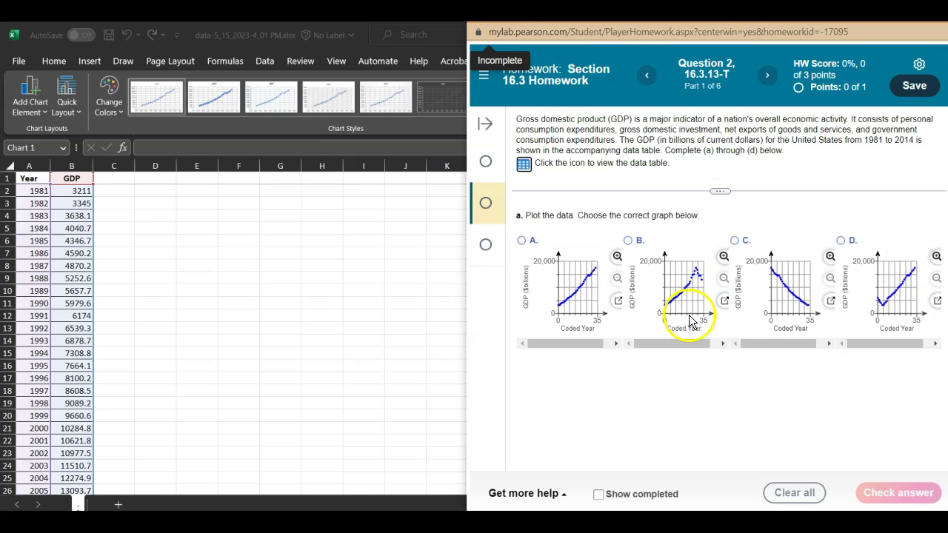
pyautogui.click(522, 240)
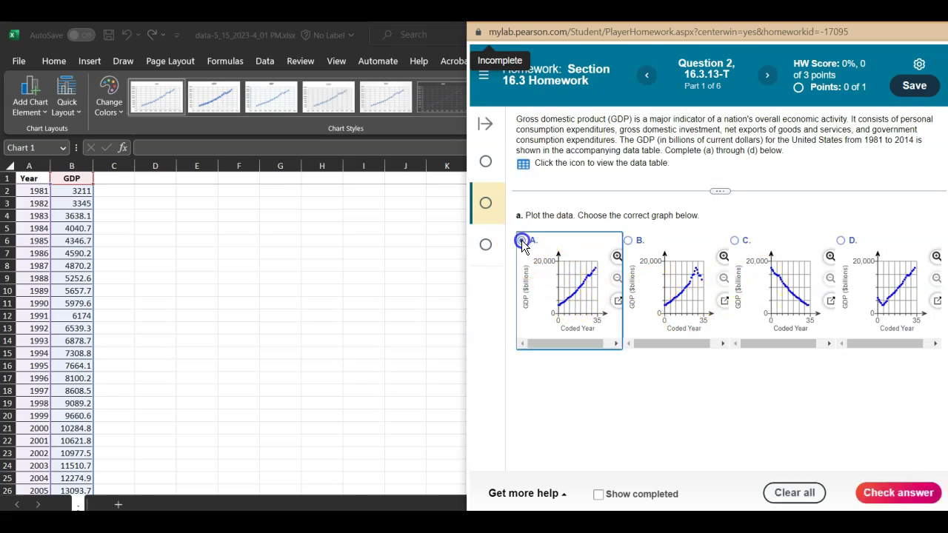
pyautogui.click(897, 493)
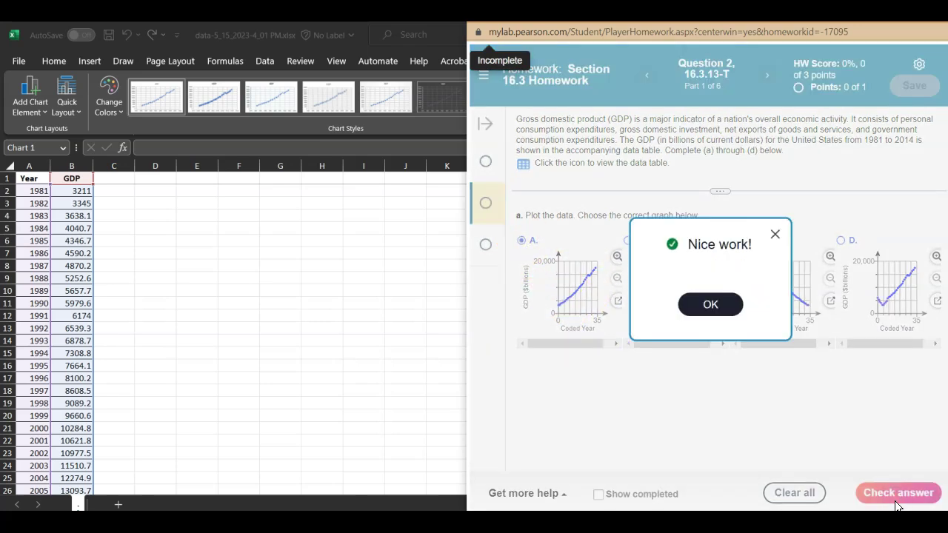
pyautogui.click(703, 304)
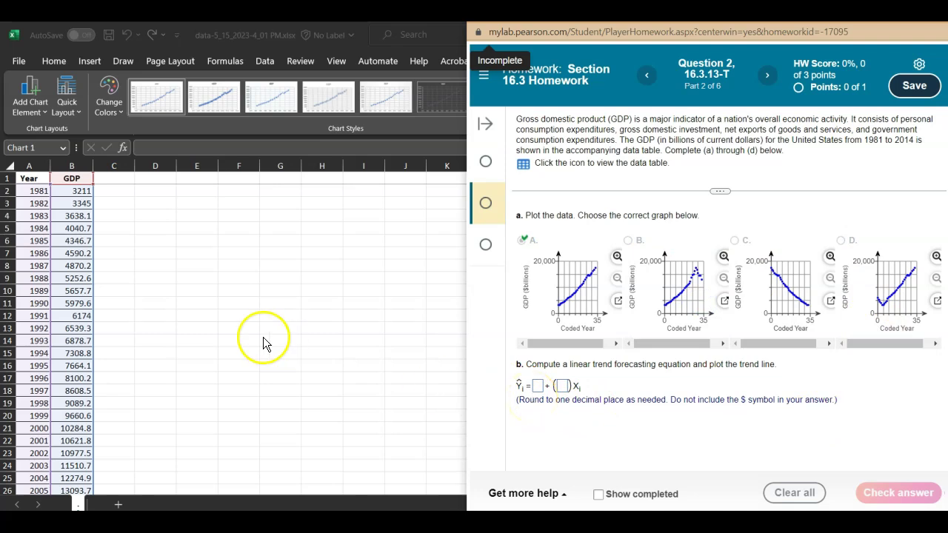
pyautogui.click(248, 308)
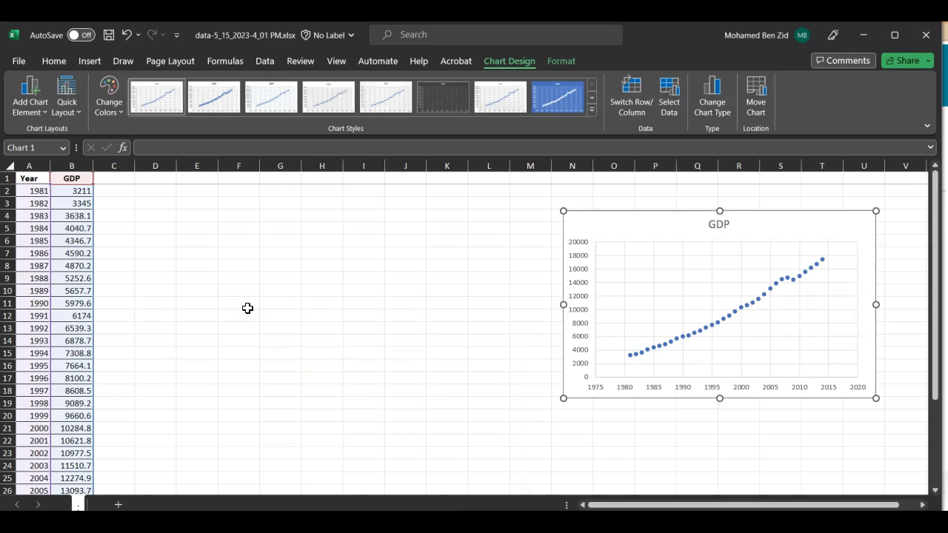
# - Insert a blank column B before GDP and head it 'Xi'
pyautogui.click(193, 331)
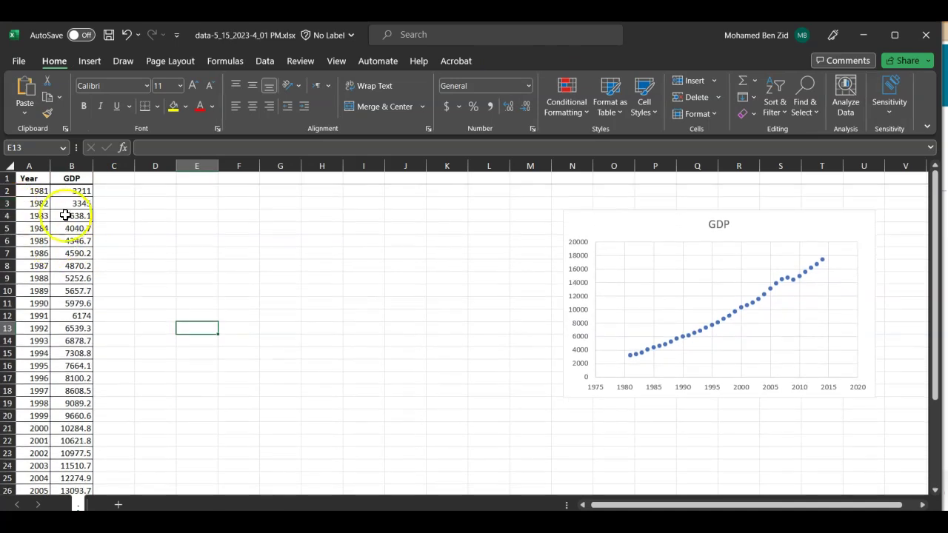
pyautogui.click(75, 165)
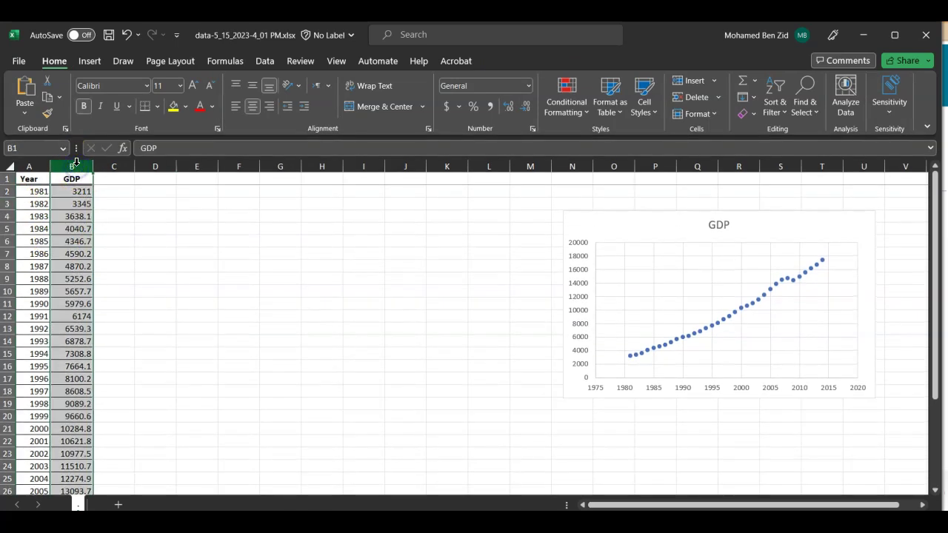
pyautogui.rightClick(78, 170)
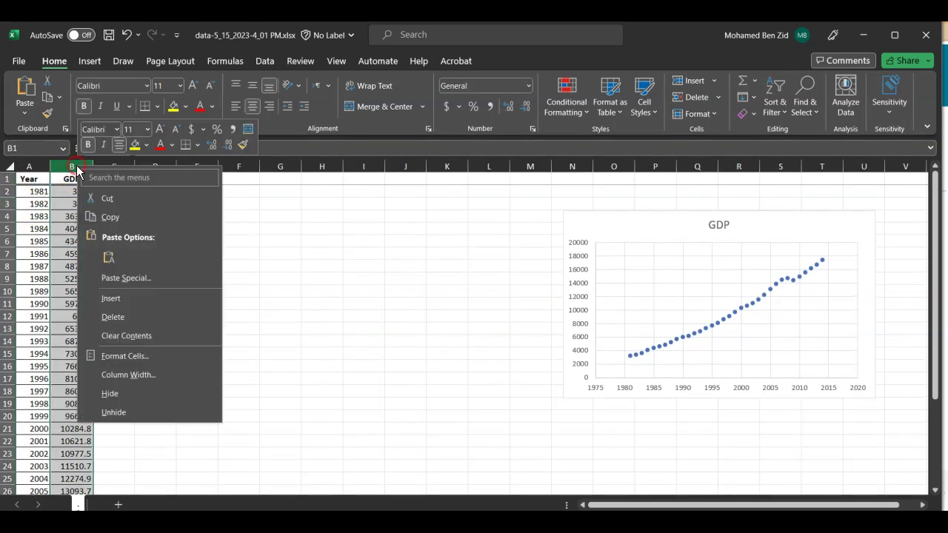
pyautogui.click(112, 299)
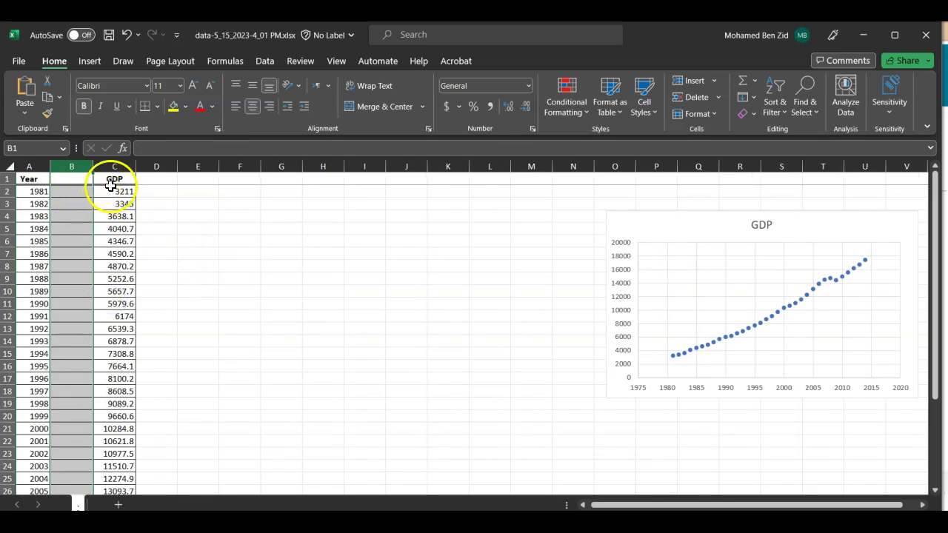
pyautogui.click(81, 179)
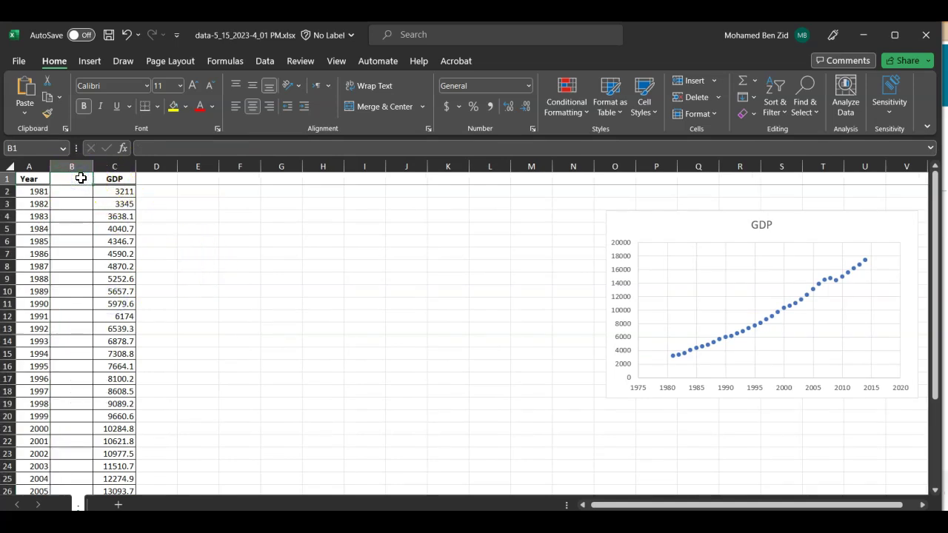
pyautogui.write('Xi')
# - Number the Xi column from 0 to 33 for 1981–2014
pyautogui.click(81, 191)
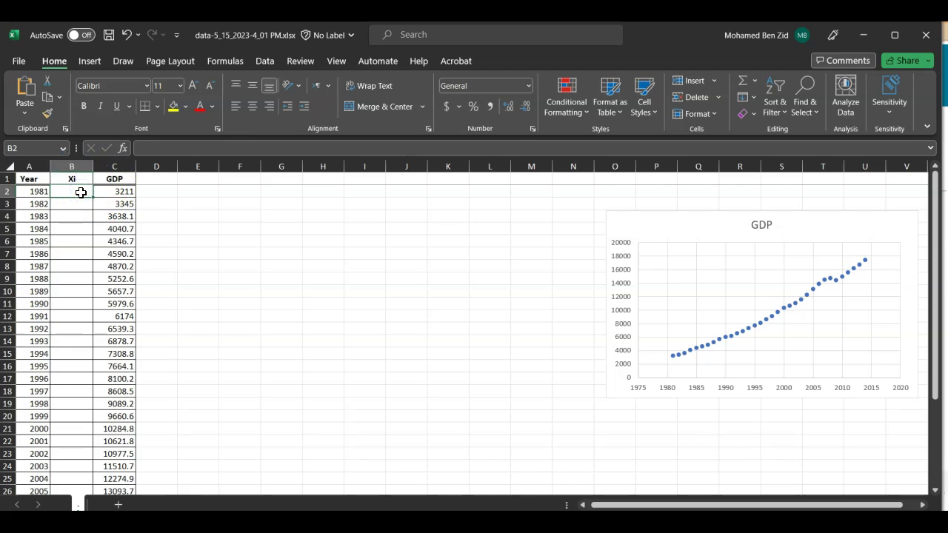
pyautogui.write('0')
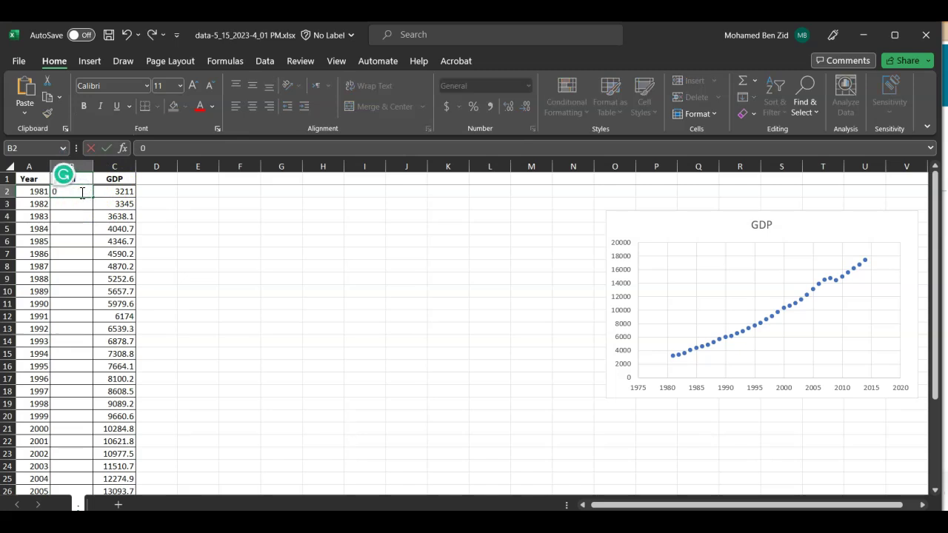
pyautogui.press('Return')
pyautogui.write('1')
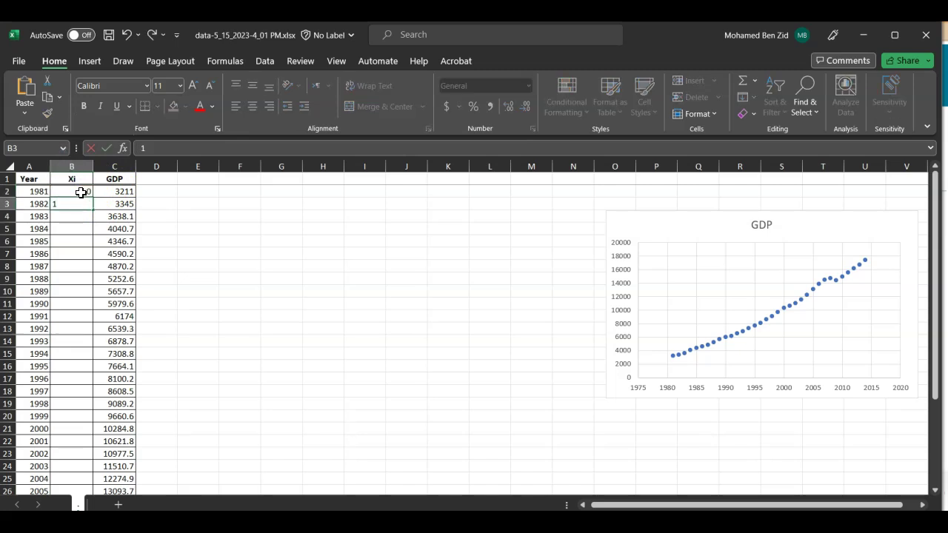
pyautogui.press('Return')
pyautogui.click(229, 238)
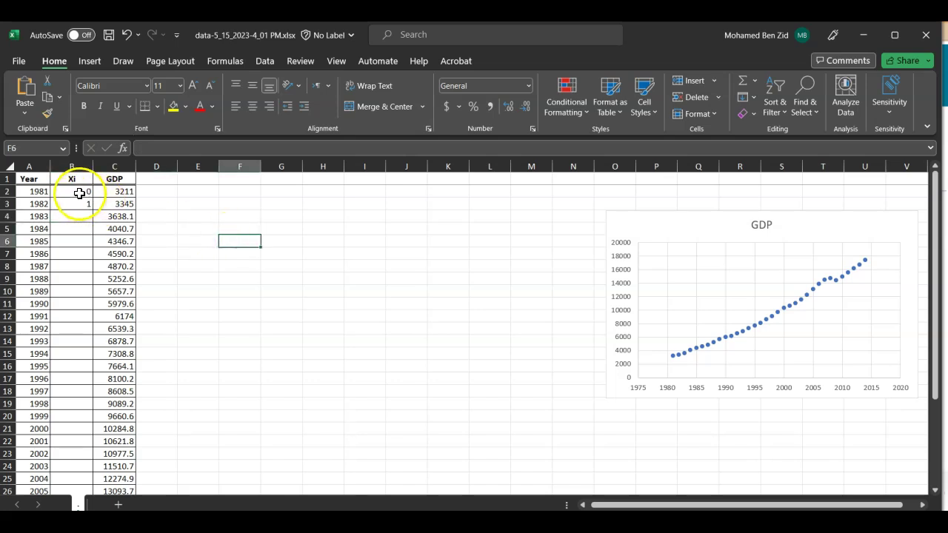
pyautogui.click(75, 191)
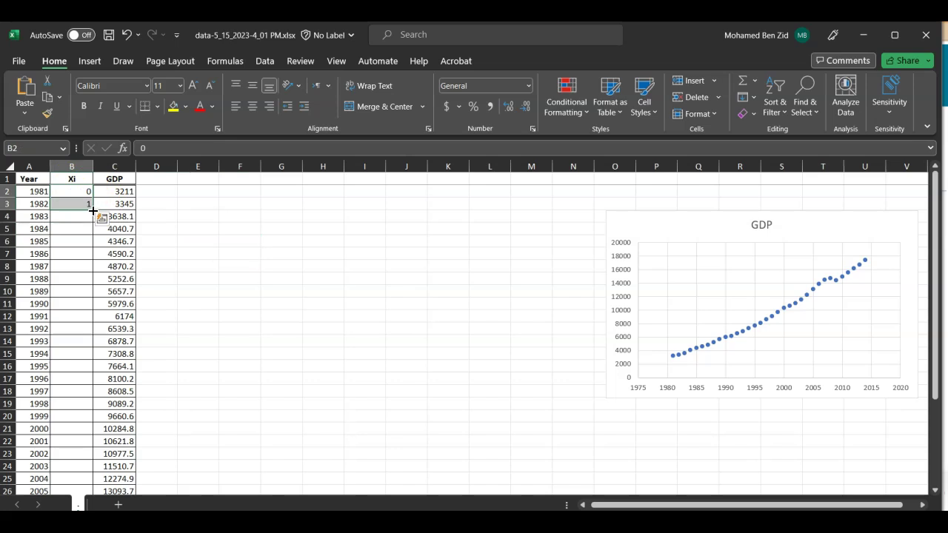
pyautogui.doubleClick(93, 211)
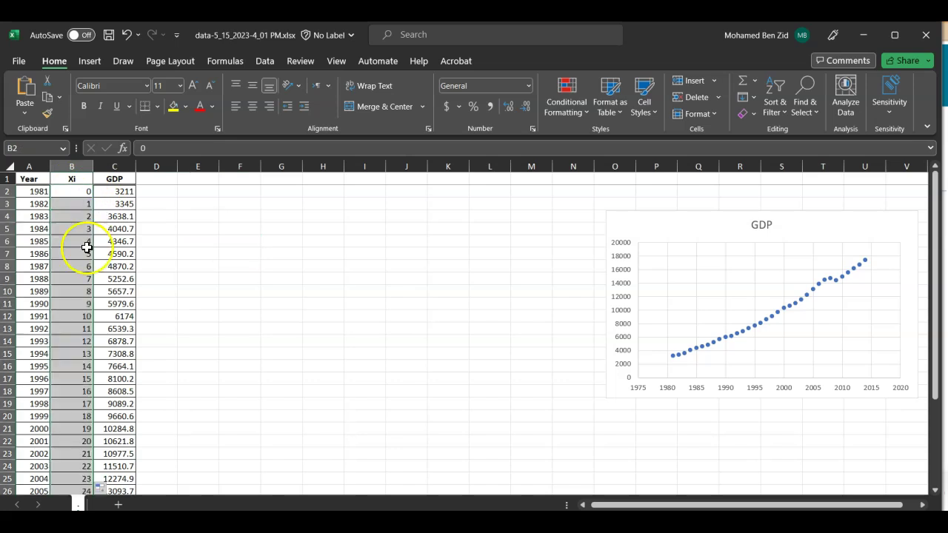
pyautogui.scroll(-5, 79, 325)
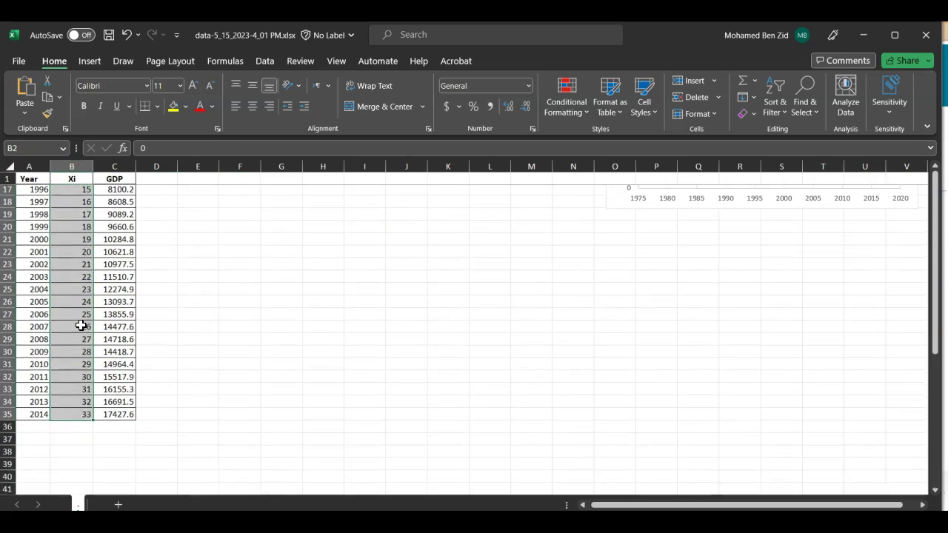
pyautogui.scroll(5, 244, 358)
pyautogui.click(245, 358)
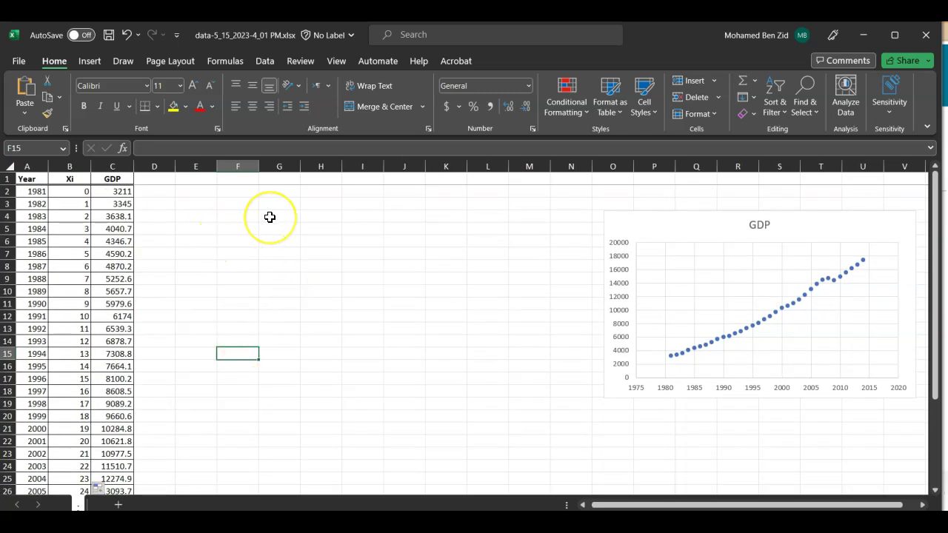
# - Start a Regression analysis with GDP, C1:C35, as the Y input range
pyautogui.click(265, 61)
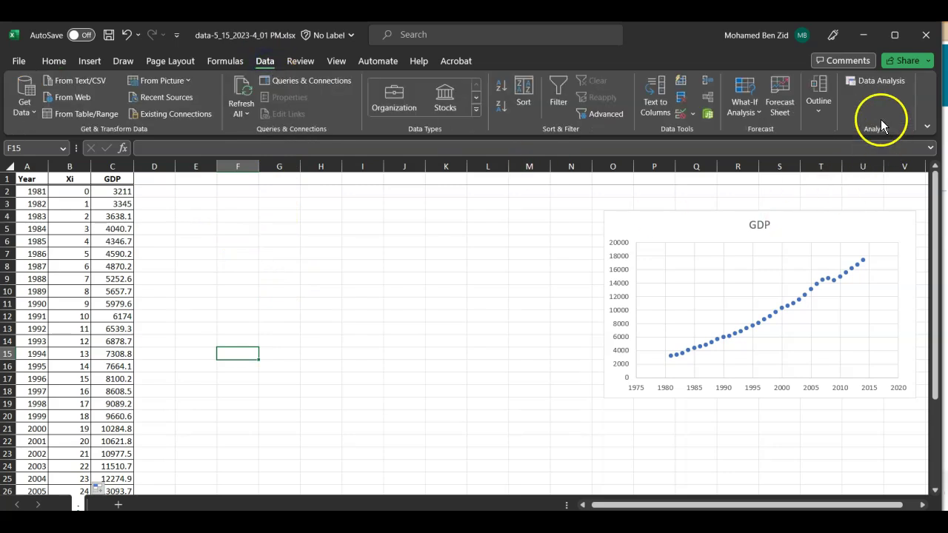
pyautogui.click(878, 83)
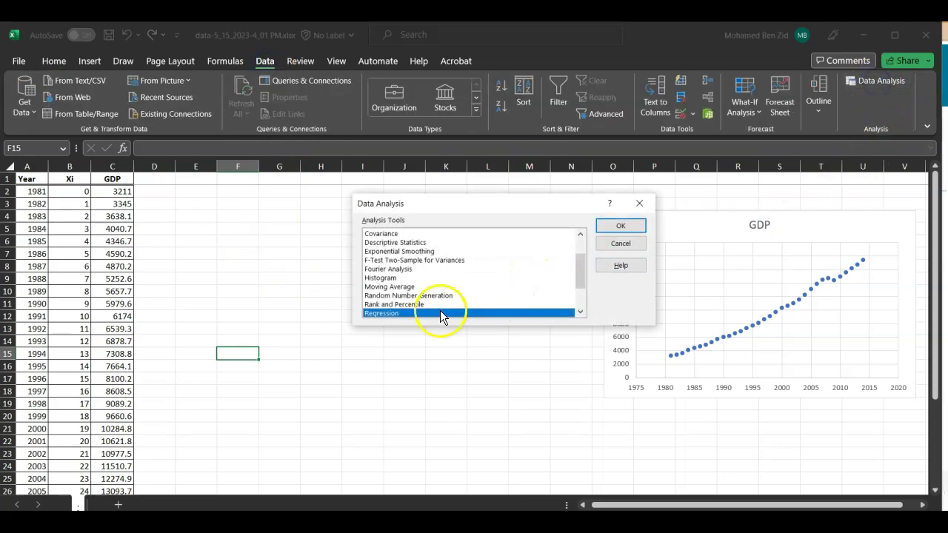
pyautogui.click(621, 226)
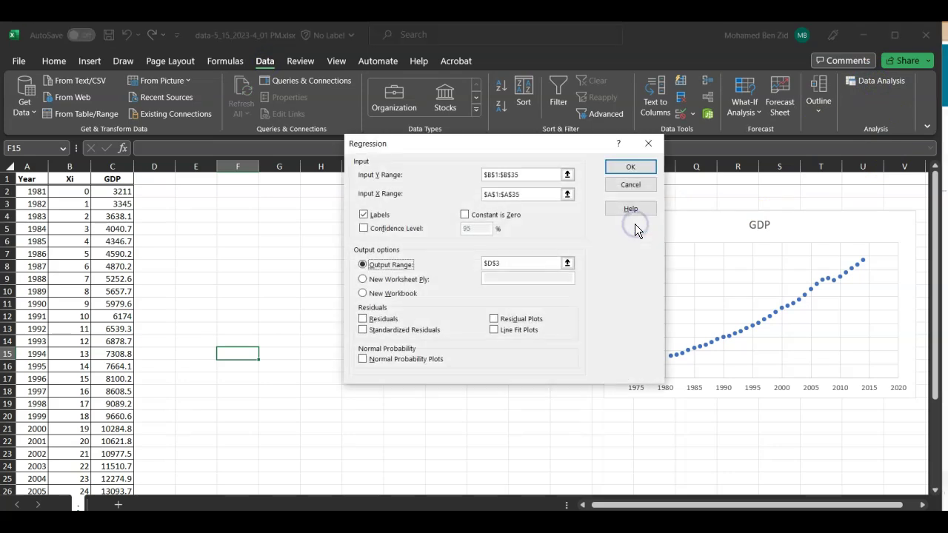
pyautogui.click(567, 174)
pyautogui.scroll(5, 259, 317)
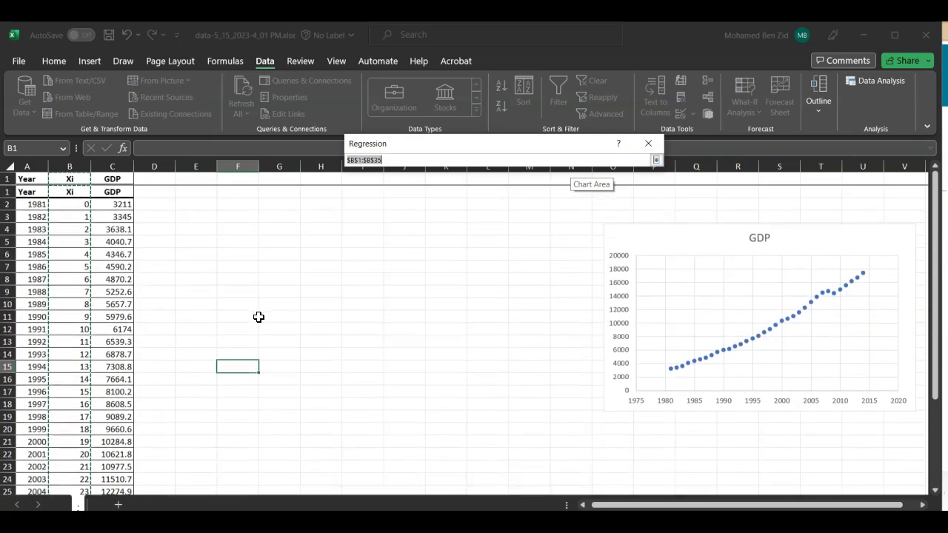
pyautogui.click(659, 161)
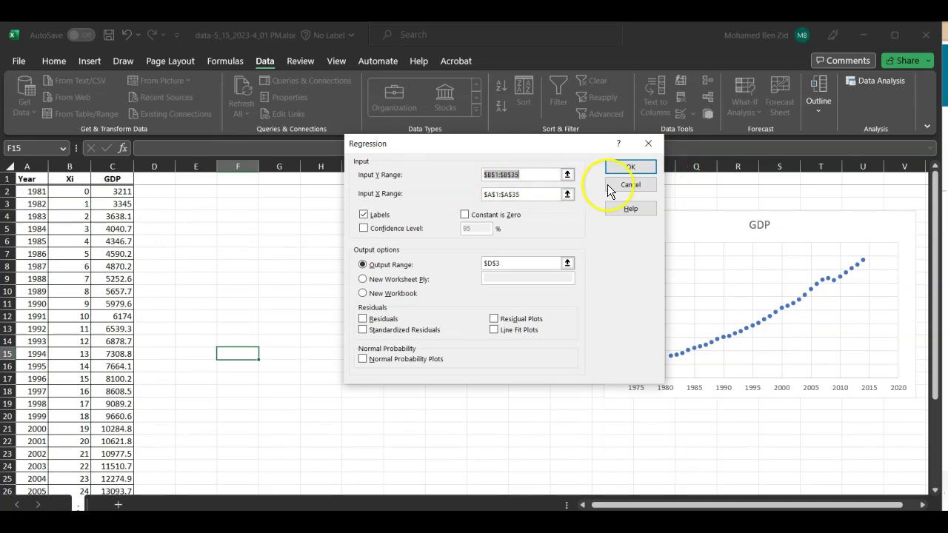
pyautogui.click(567, 174)
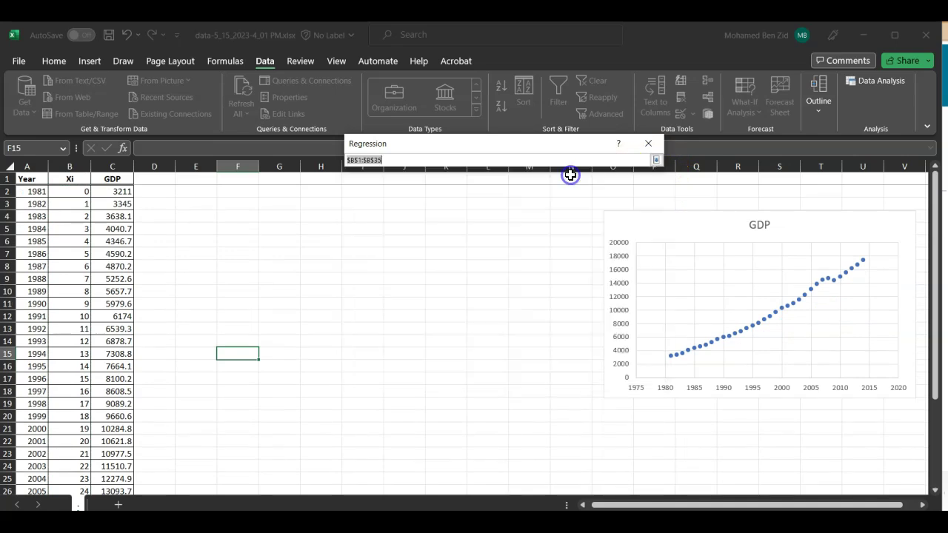
pyautogui.click(111, 179)
pyautogui.moveTo(111, 179); pyautogui.dragTo(106, 467)
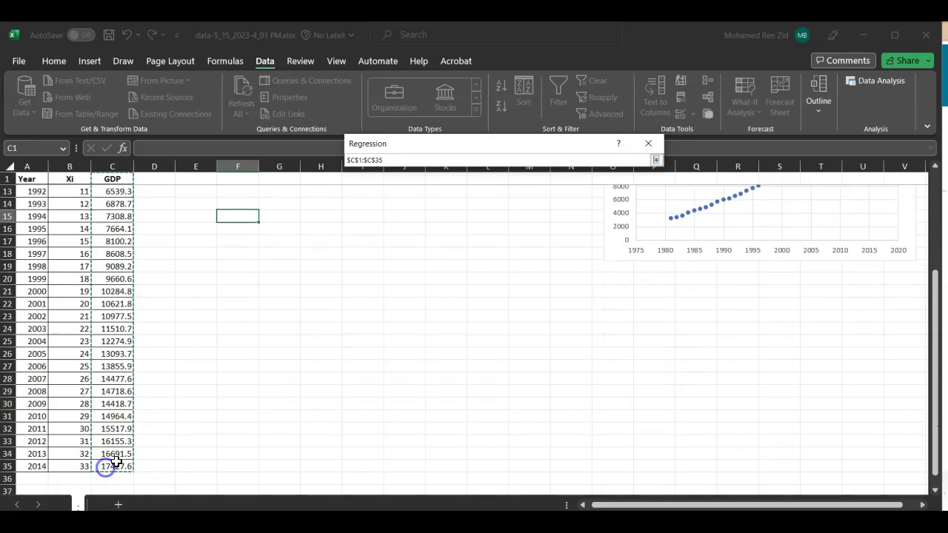
pyautogui.click(657, 160)
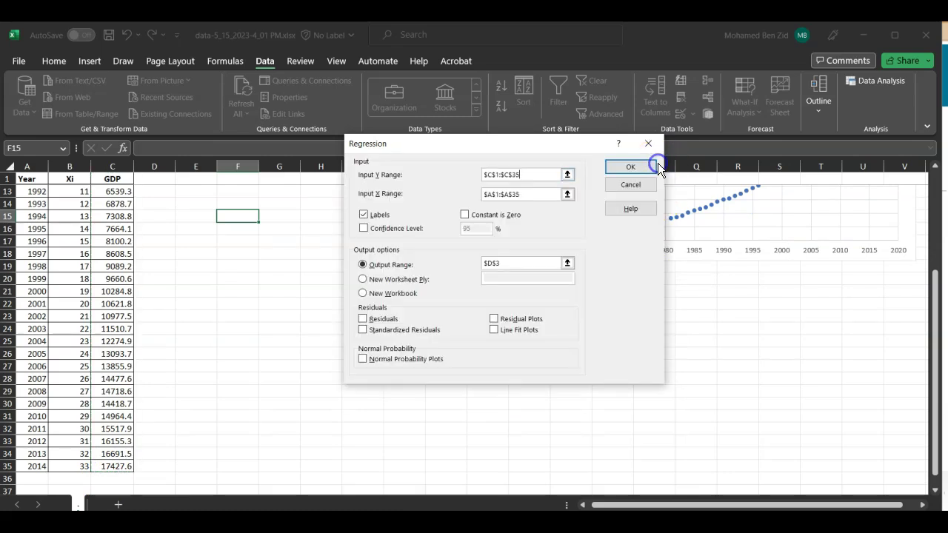
# - Set Xi, B1:B35, as the X range, with labels and output at E3, then run it
pyautogui.click(568, 194)
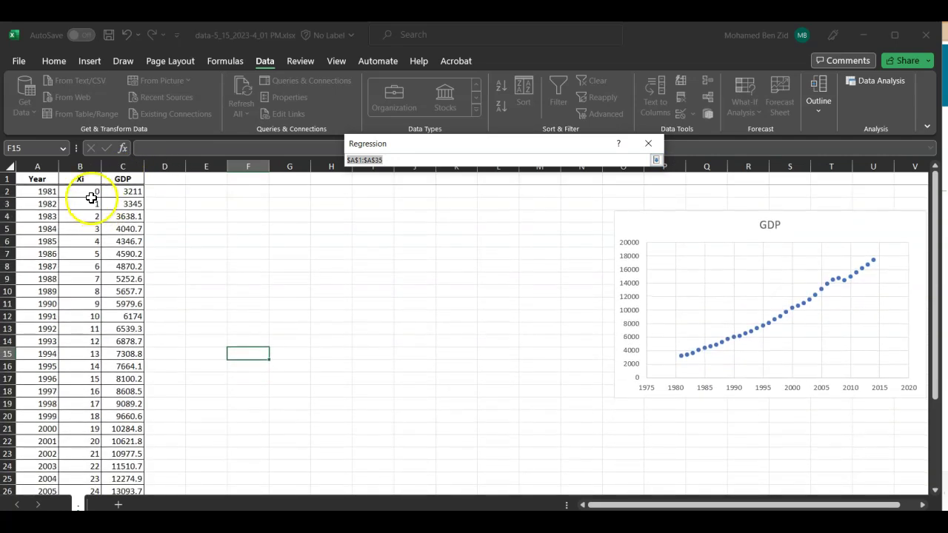
pyautogui.moveTo(81, 180); pyautogui.dragTo(92, 467)
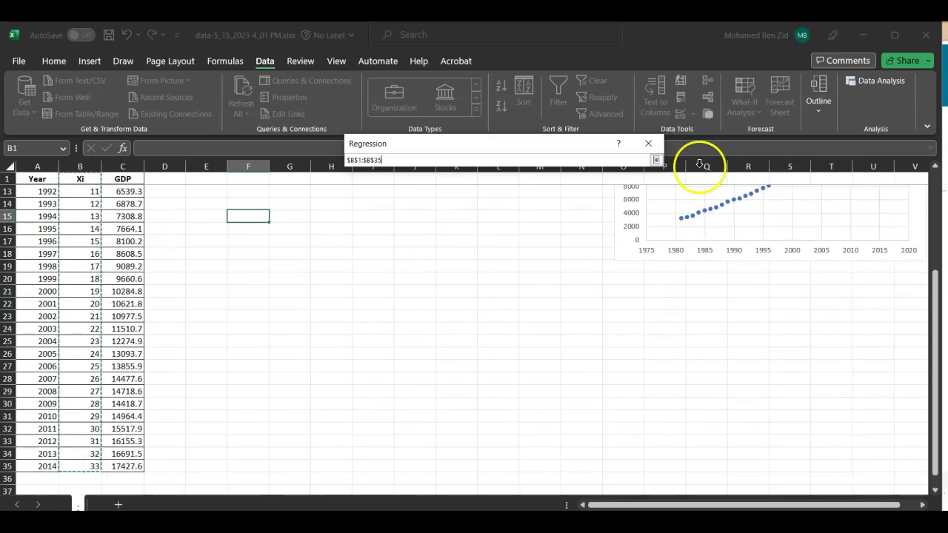
pyautogui.click(657, 160)
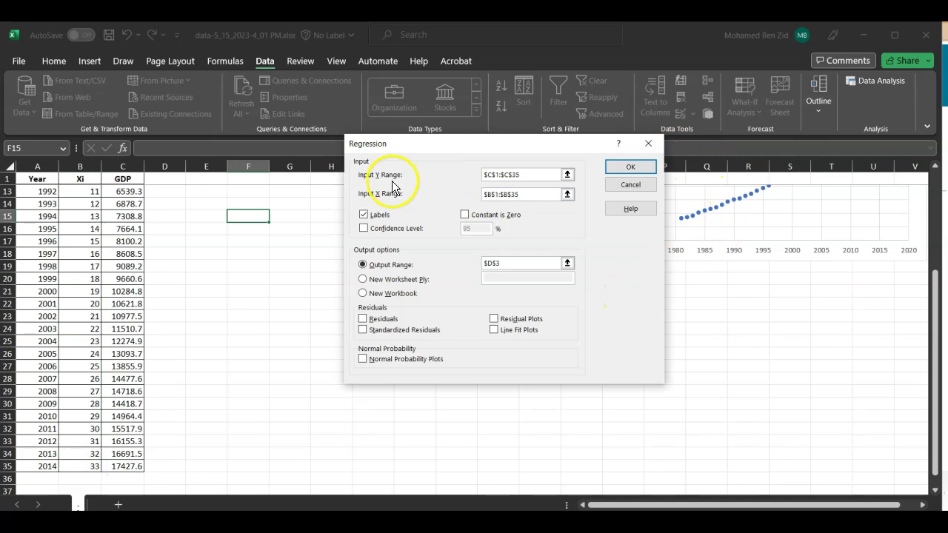
pyautogui.click(365, 216)
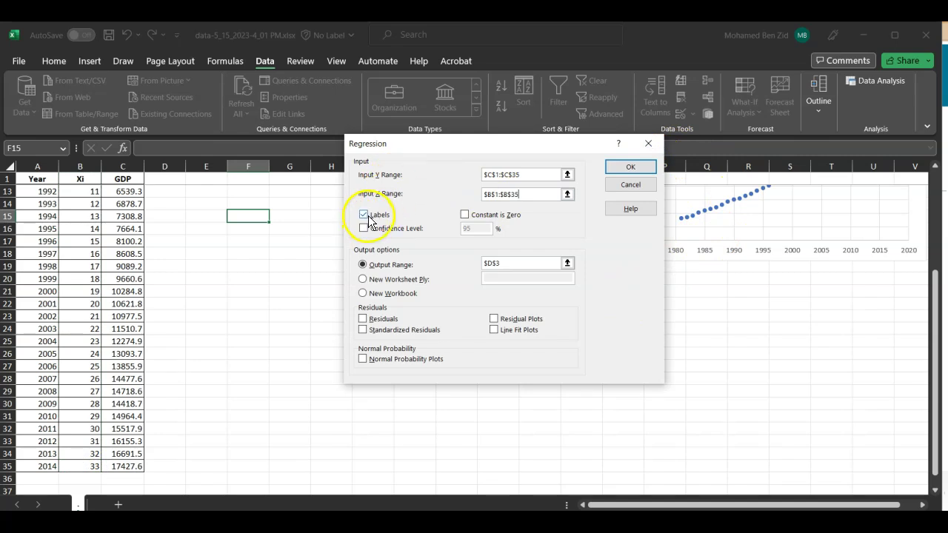
pyautogui.click(568, 265)
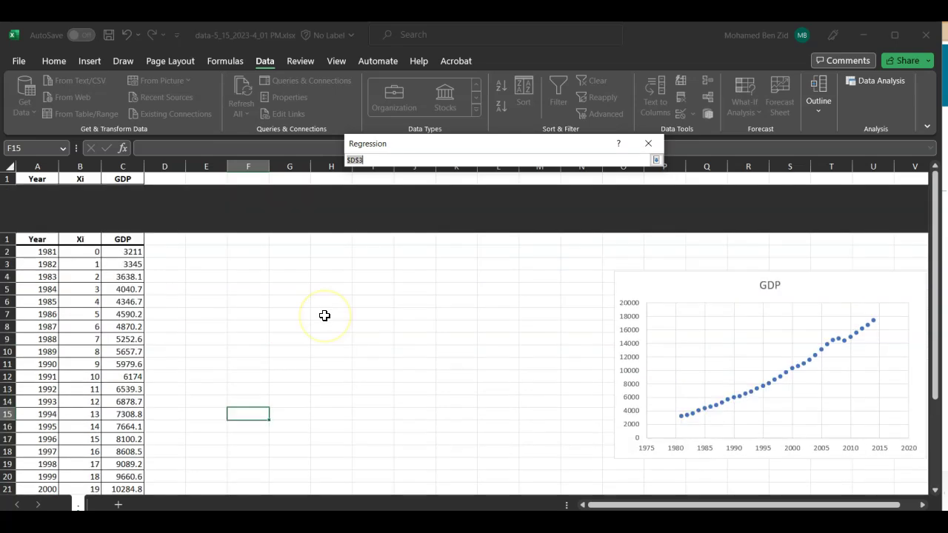
pyautogui.click(206, 207)
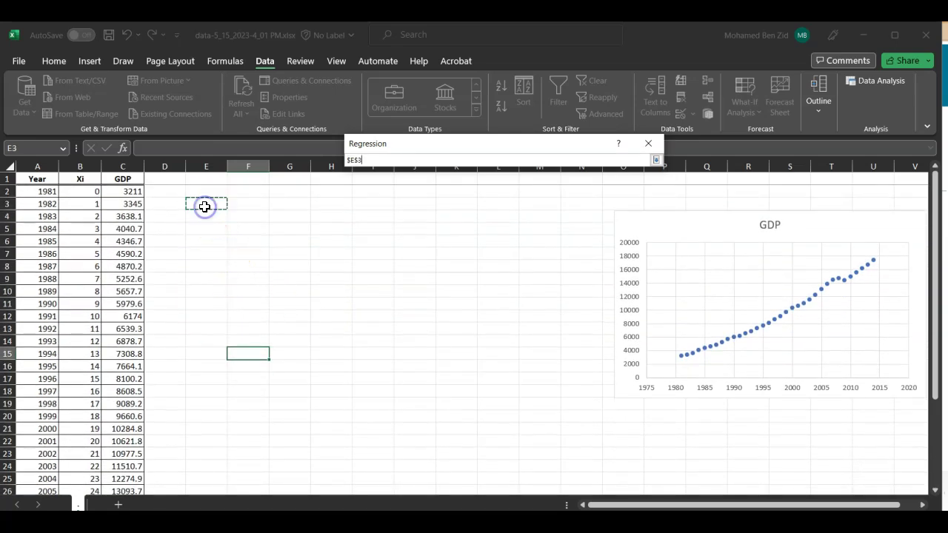
pyautogui.click(649, 146)
pyautogui.click(642, 167)
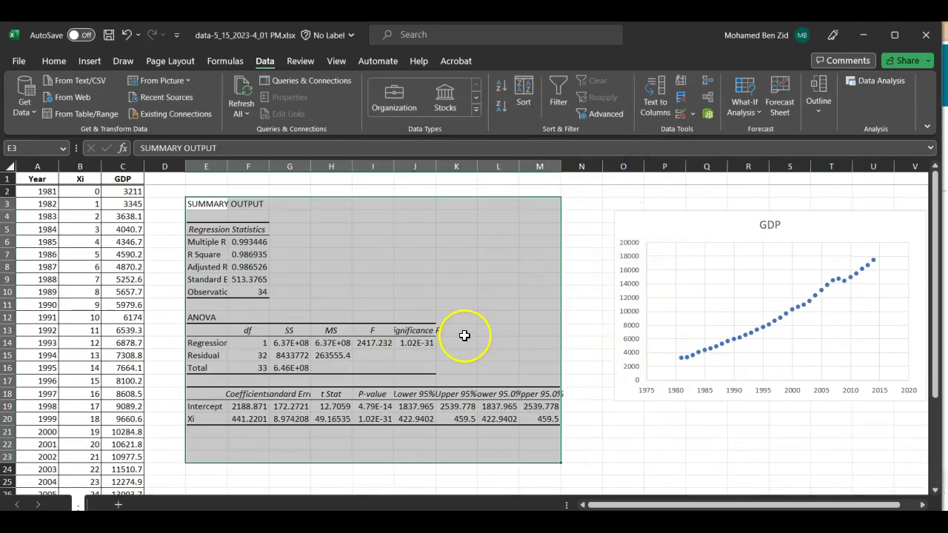
pyautogui.scroll(-1, 480, 351)
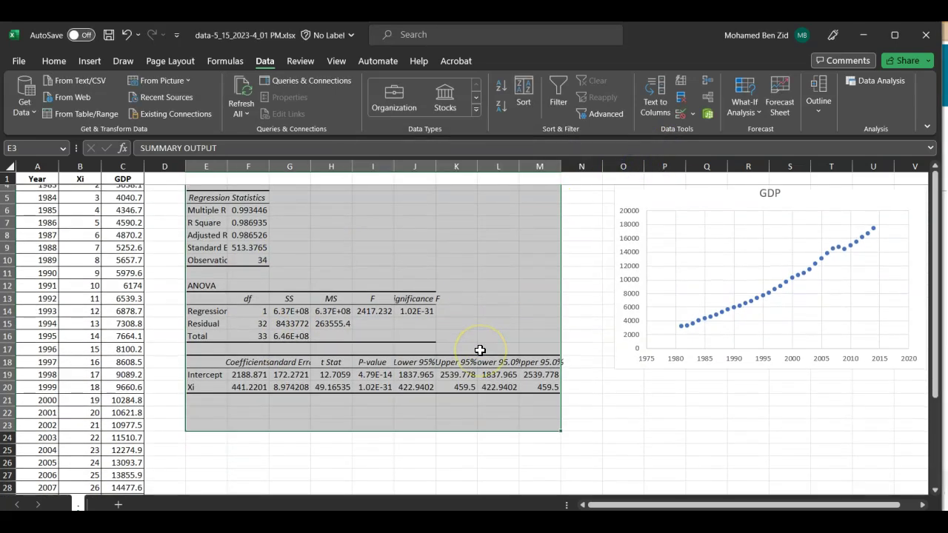
pyautogui.click(248, 381)
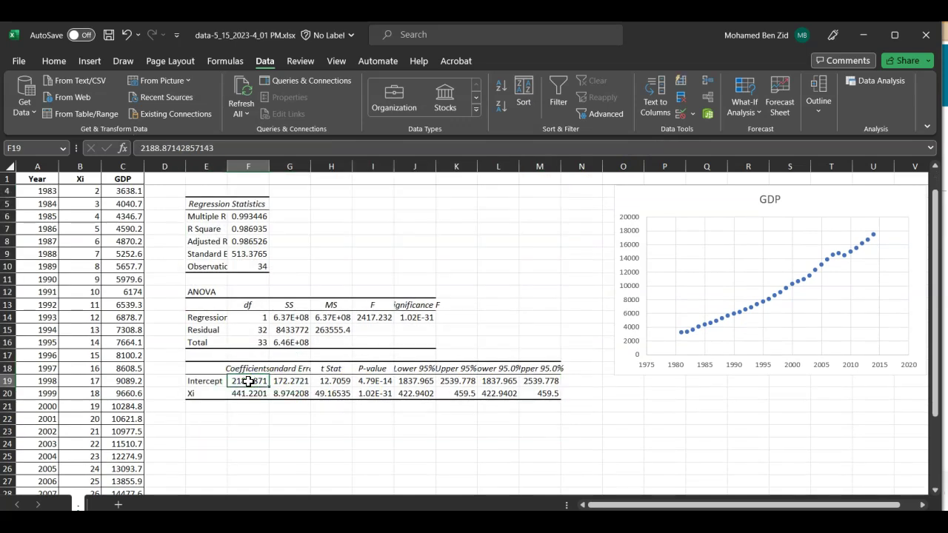
# - Enter the intercept from F19, rounded to 2188.9, in MyLab's first answer box
pyautogui.hotkey('alt', 'Tab')
pyautogui.click(534, 387)
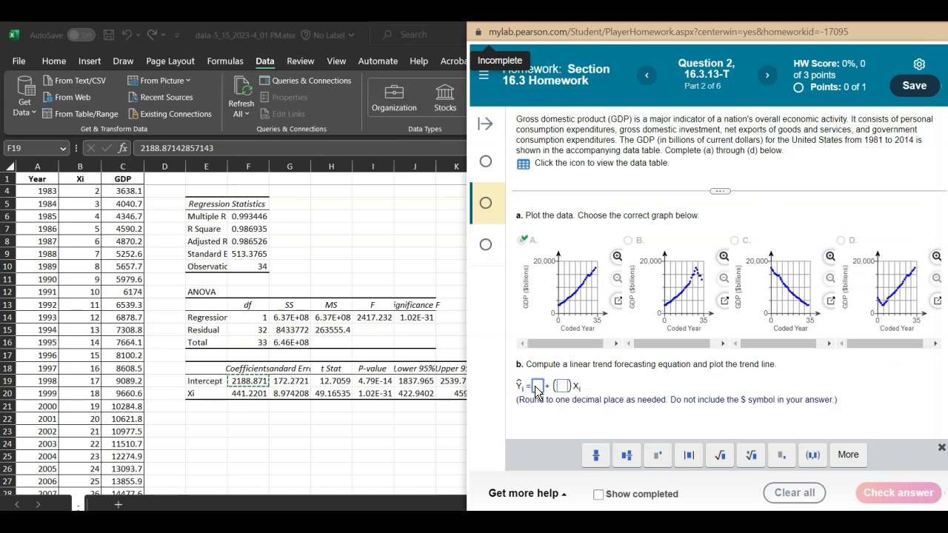
pyautogui.write('2188.871429')
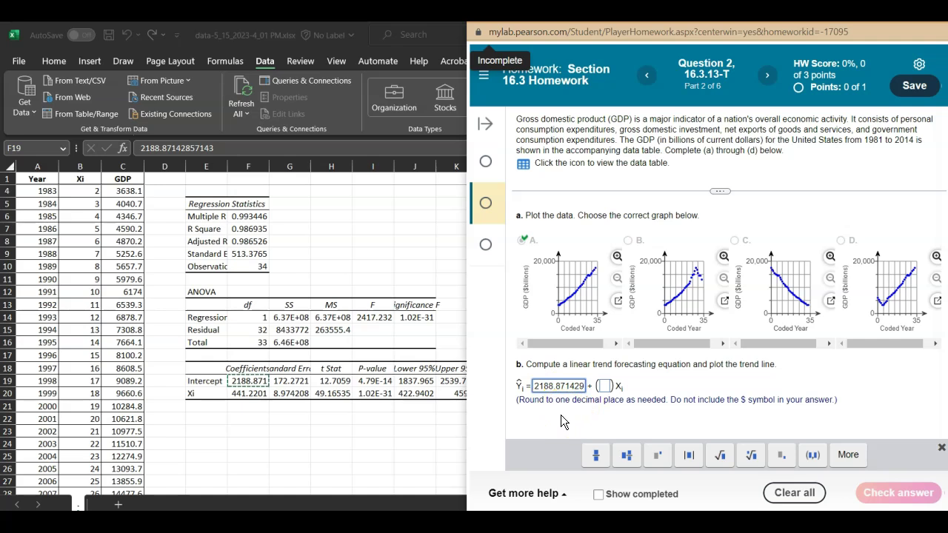
pyautogui.press('BackSpace')
pyautogui.press('BackSpace')
pyautogui.press('BackSpace')
pyautogui.press('BackSpace')
pyautogui.press('BackSpace')
pyautogui.press('BackSpace')
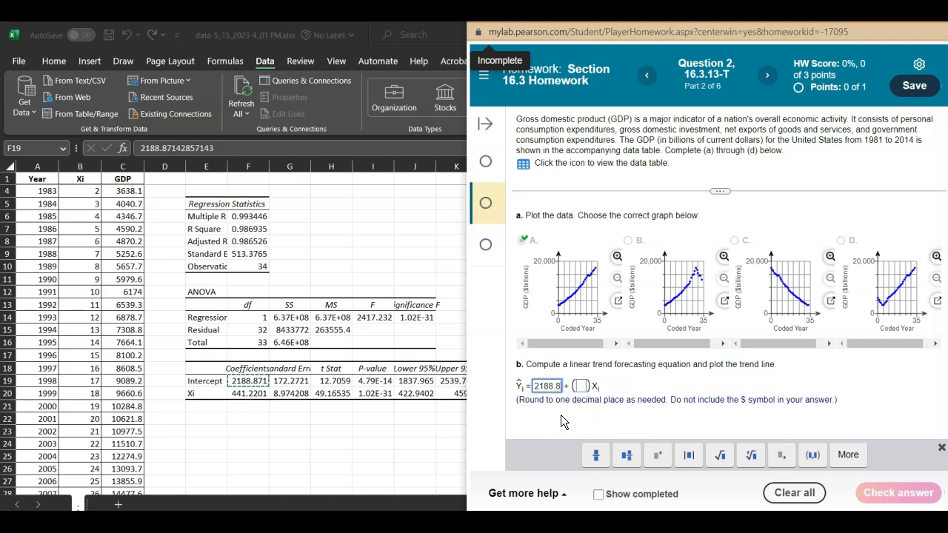
pyautogui.write('9')
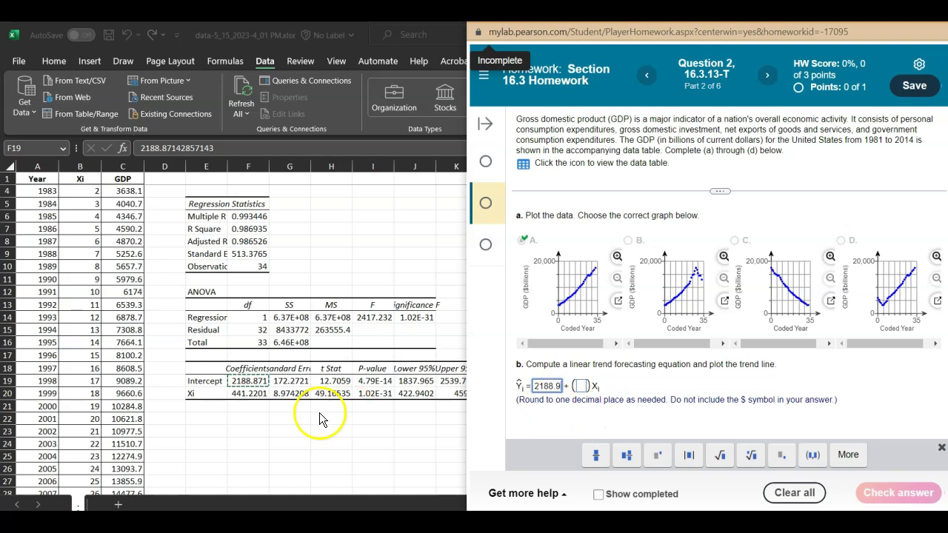
# - Enter the Xi coefficient 441.2 from F20 and submit the trend equation as correct
pyautogui.hotkey('alt', 'Tab')
pyautogui.click(252, 395)
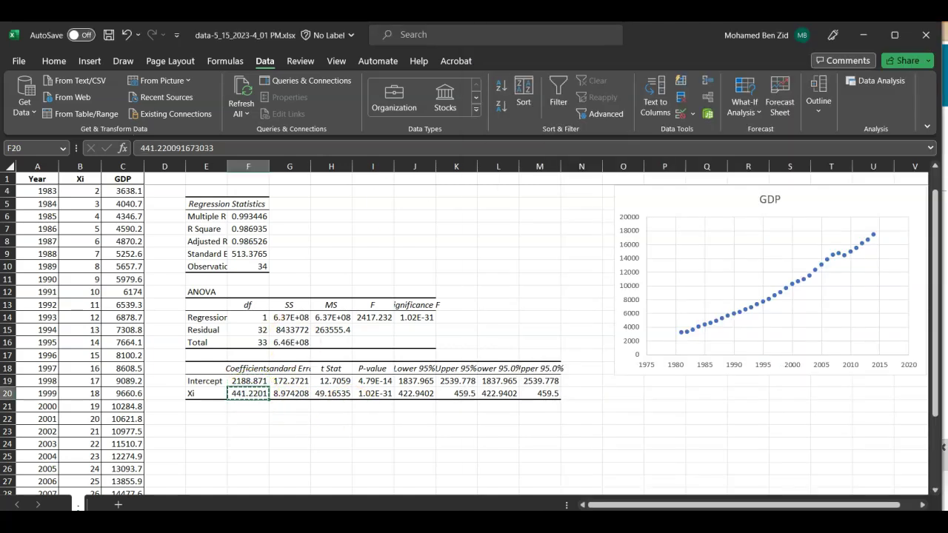
pyautogui.hotkey('alt', 'Tab')
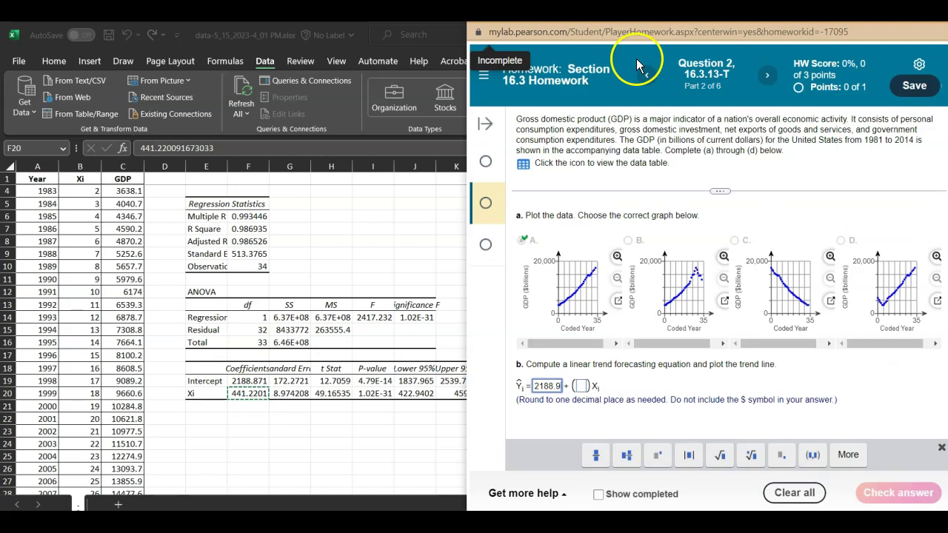
pyautogui.click(581, 388)
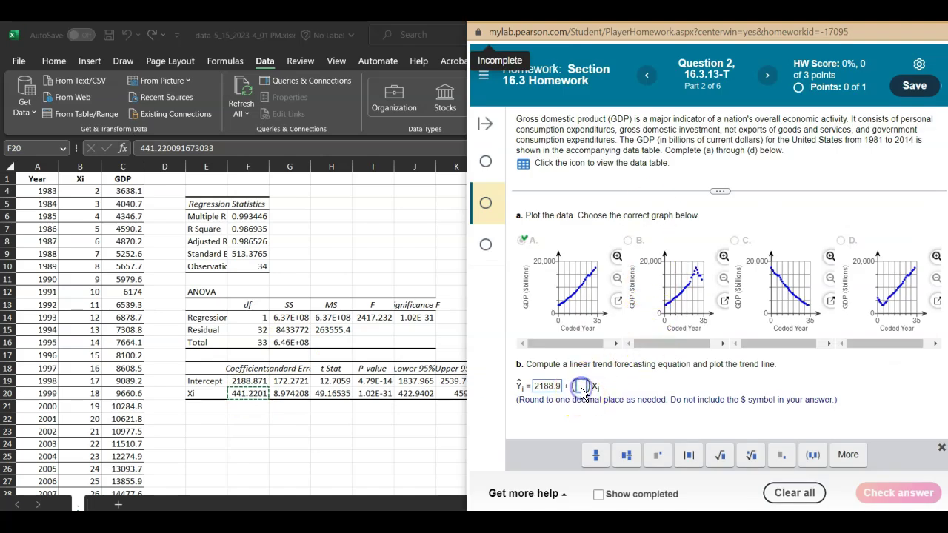
pyautogui.write('441.2200917')
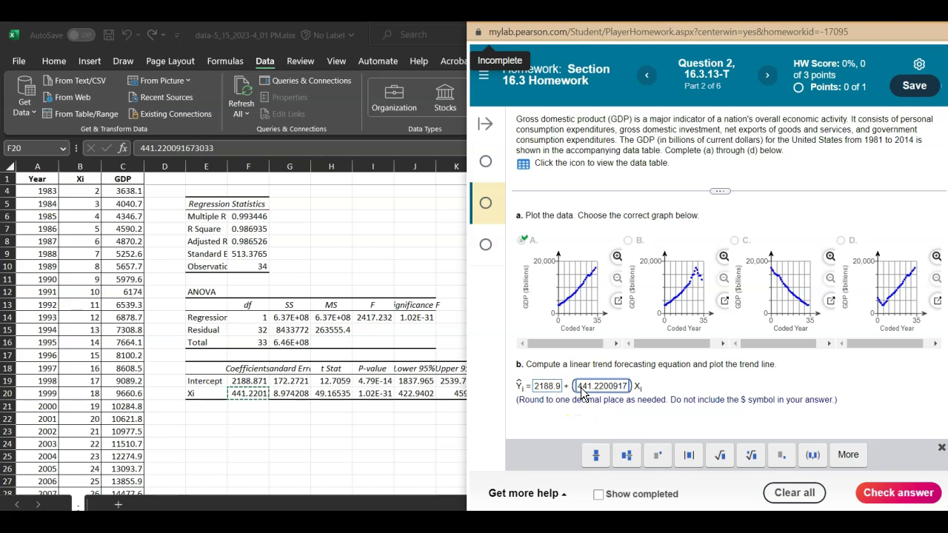
pyautogui.click(632, 404)
pyautogui.click(893, 492)
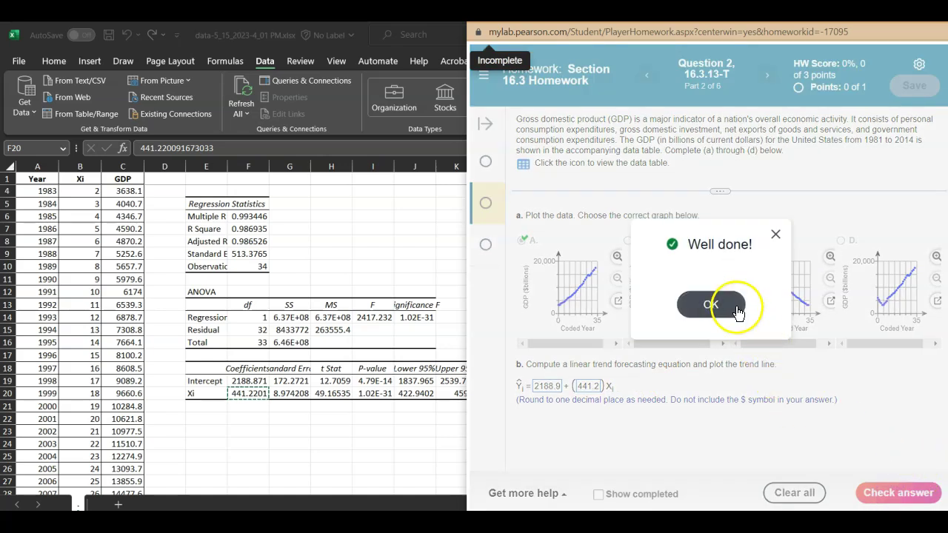
pyautogui.click(725, 306)
pyautogui.click(821, 315)
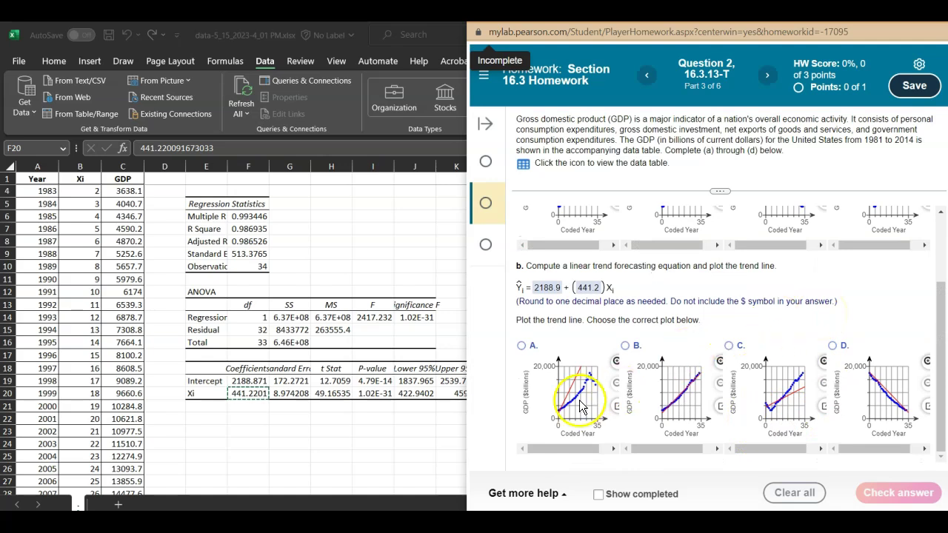
pyautogui.click(370, 449)
# - Add a linear trendline to the GDP series, showing its equation and R-squared value
pyautogui.hscroll(2, 757, 445)
pyautogui.hscroll(3, 757, 444)
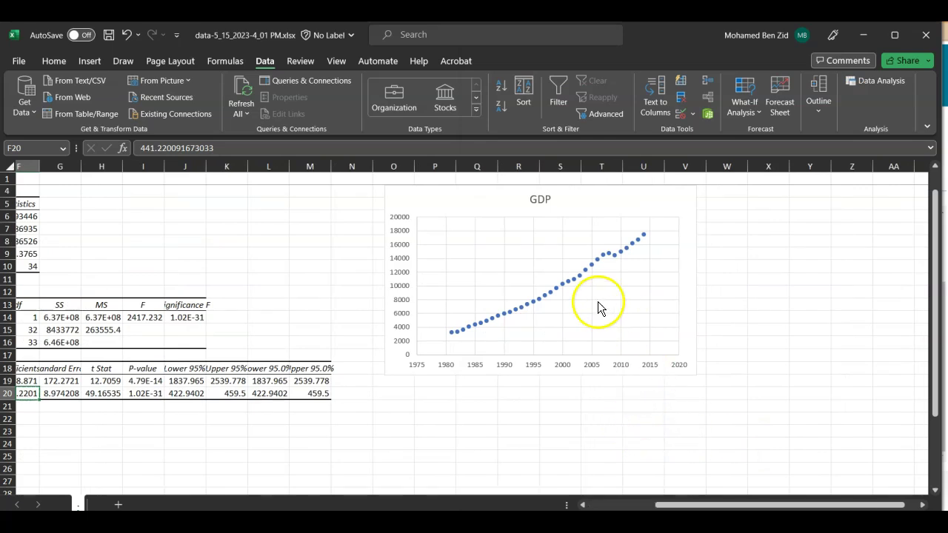
pyautogui.moveTo(571, 286)
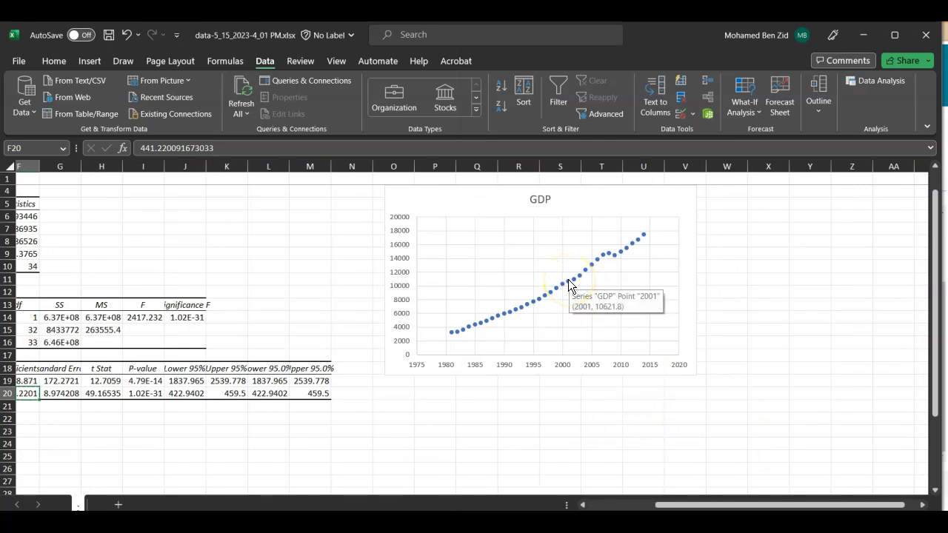
pyautogui.click(568, 286)
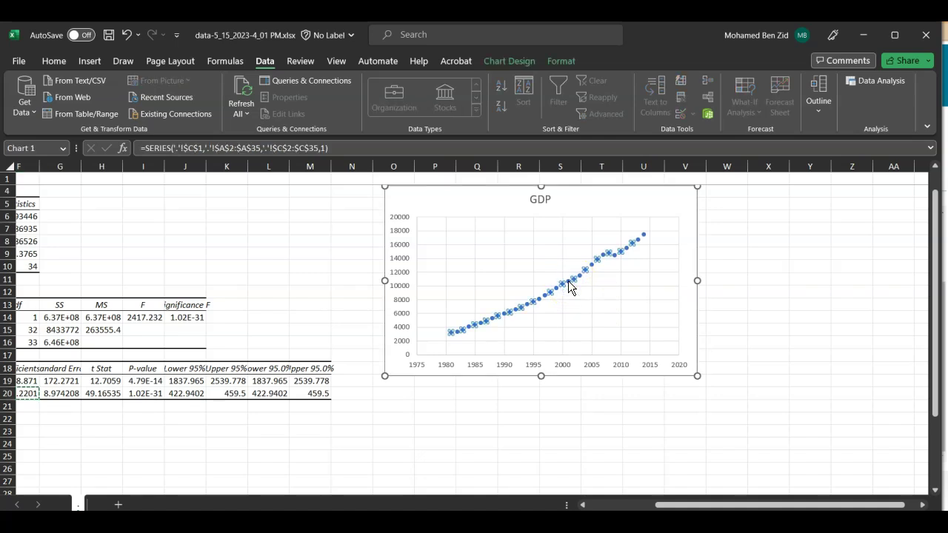
pyautogui.rightClick(568, 288)
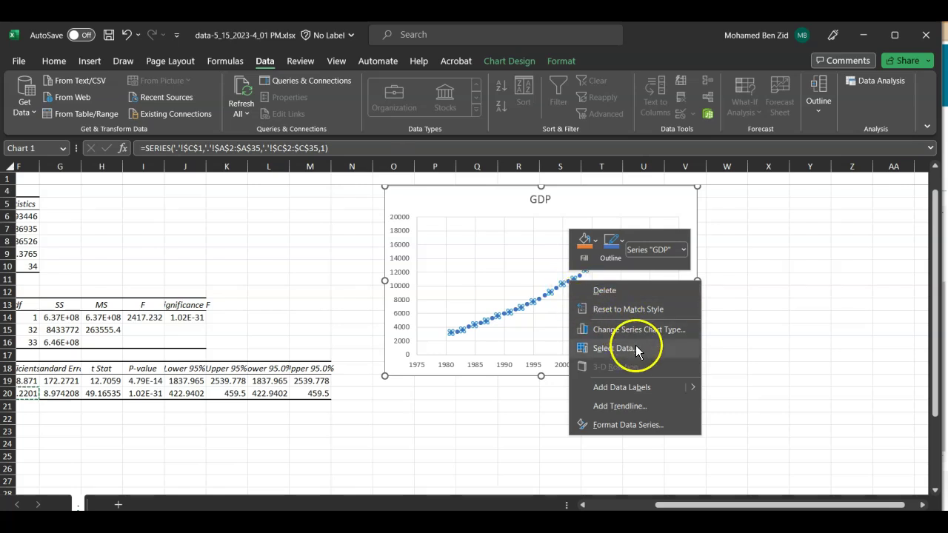
pyautogui.click(626, 410)
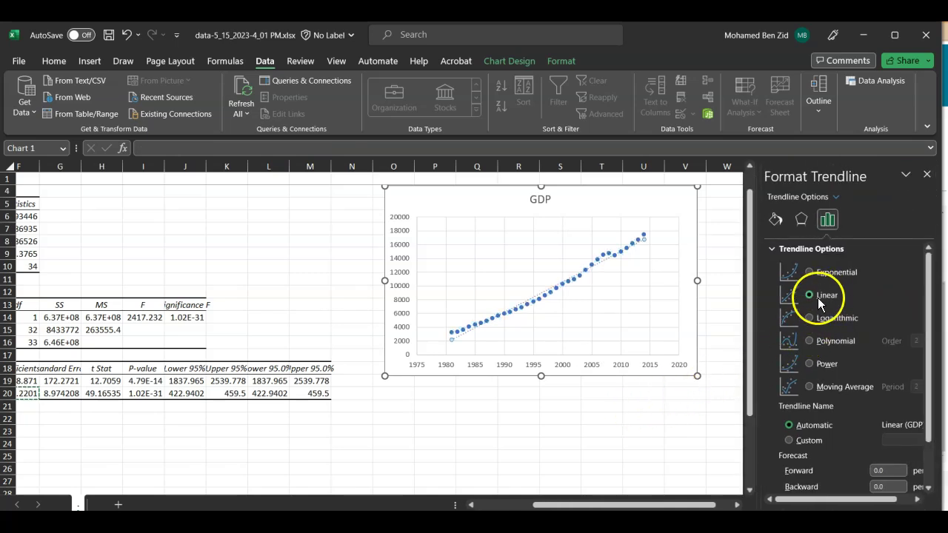
pyautogui.scroll(-1, 826, 298)
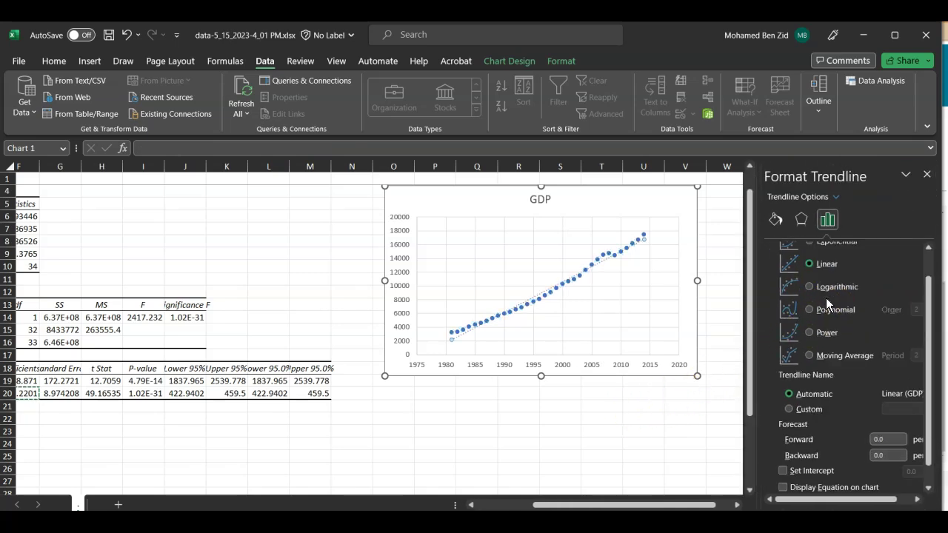
pyautogui.scroll(-1, 828, 303)
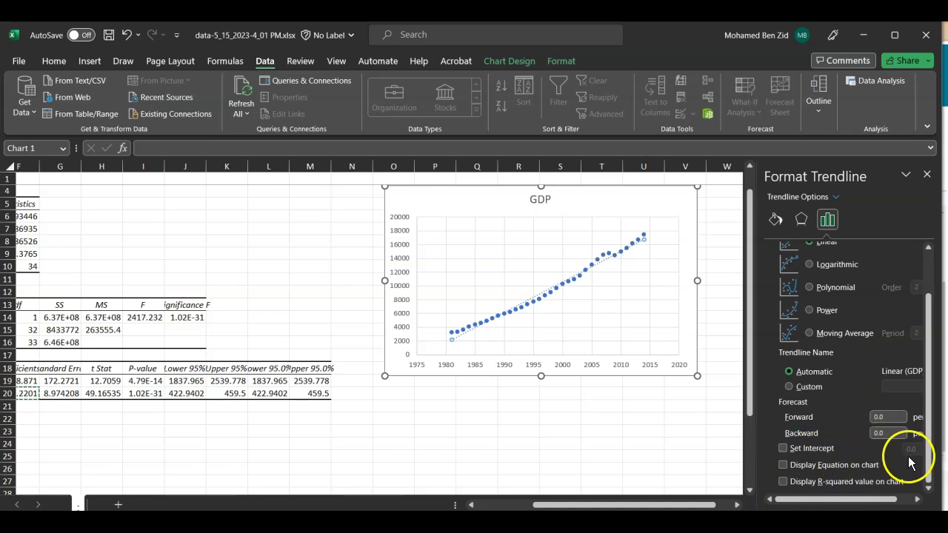
pyautogui.click(783, 481)
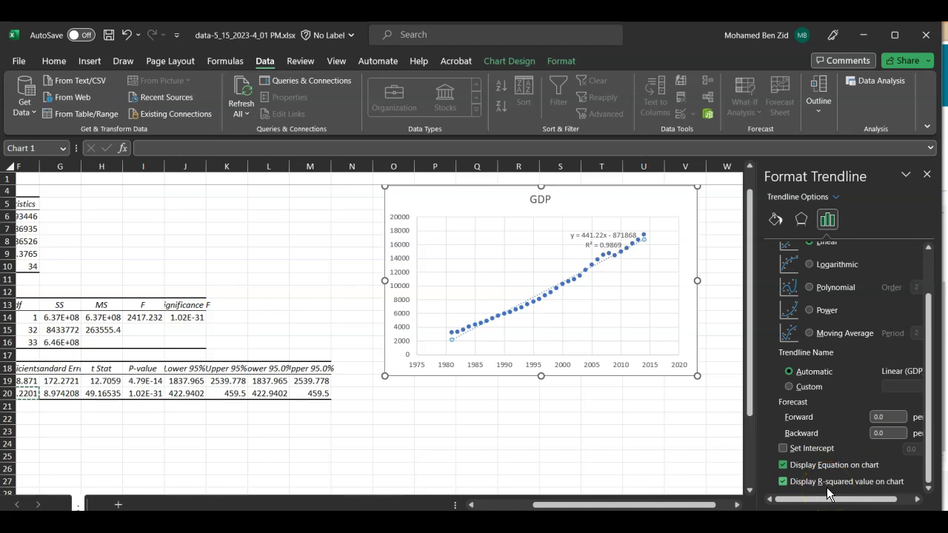
# - Move the trendline equation label to the plot's upper left and enlarge its font
pyautogui.click(630, 247)
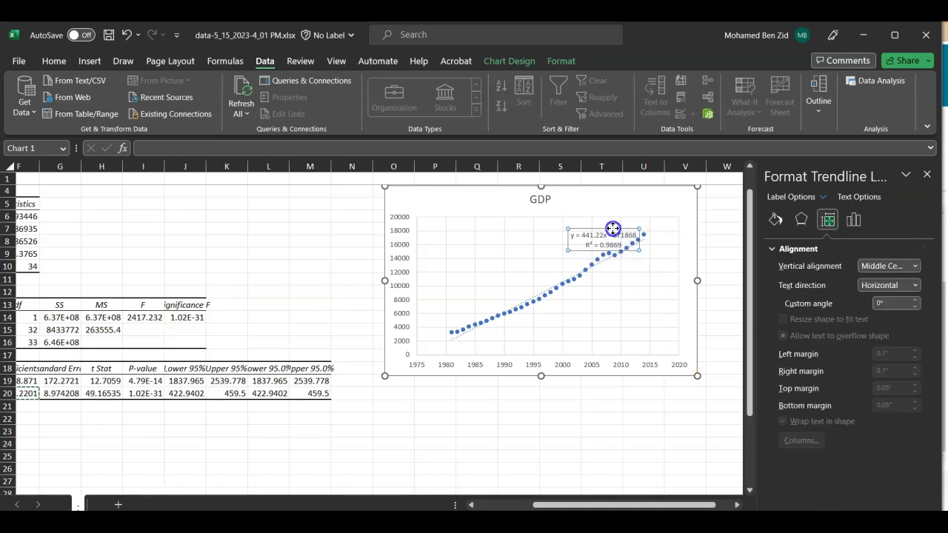
pyautogui.moveTo(614, 229); pyautogui.dragTo(464, 225)
pyautogui.click(529, 237)
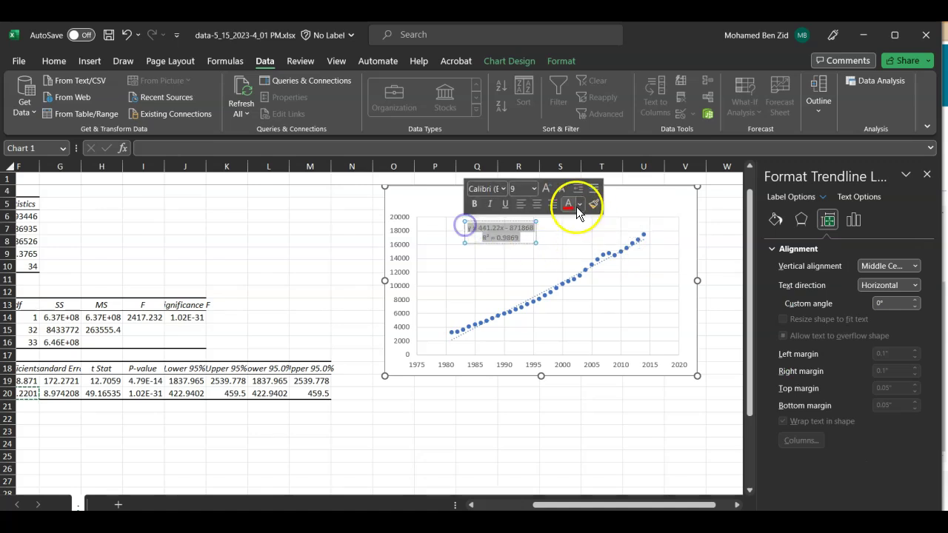
pyautogui.click(546, 188)
pyautogui.click(546, 188)
pyautogui.click(546, 188)
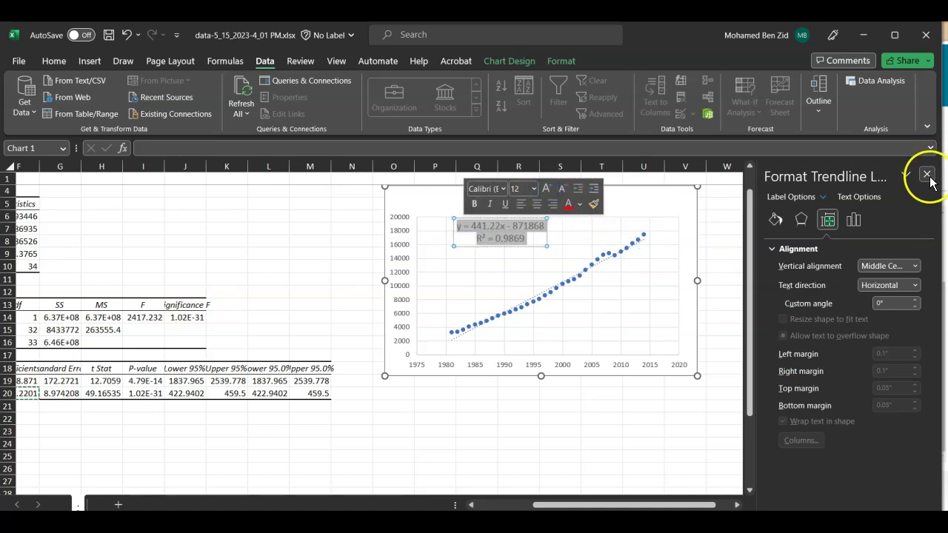
pyautogui.click(927, 174)
pyautogui.click(757, 343)
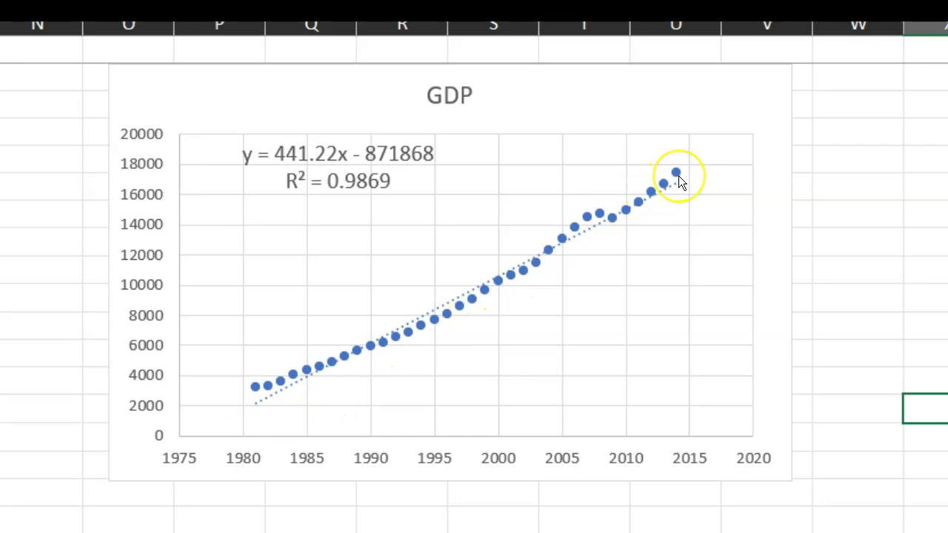
pyautogui.moveTo(679, 176)
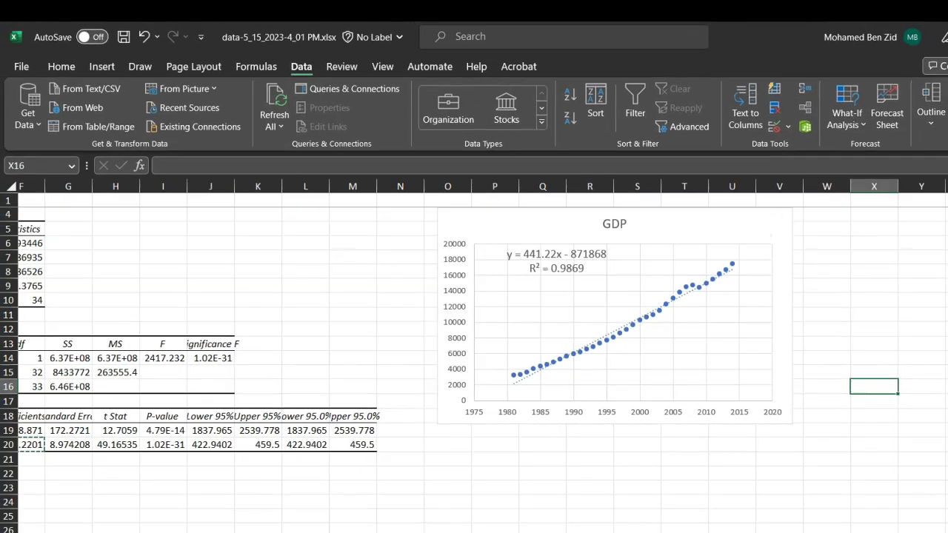
pyautogui.hotkey('alt', 'Tab')
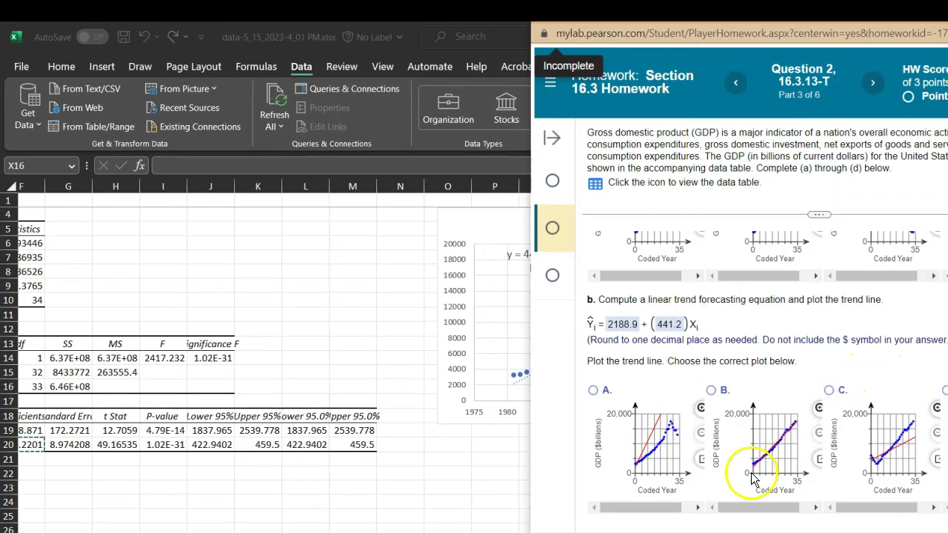
# - Submit plot B as the trend-line plot, opening part (c)'s 2015 and 2016 forecasts
pyautogui.click(713, 391)
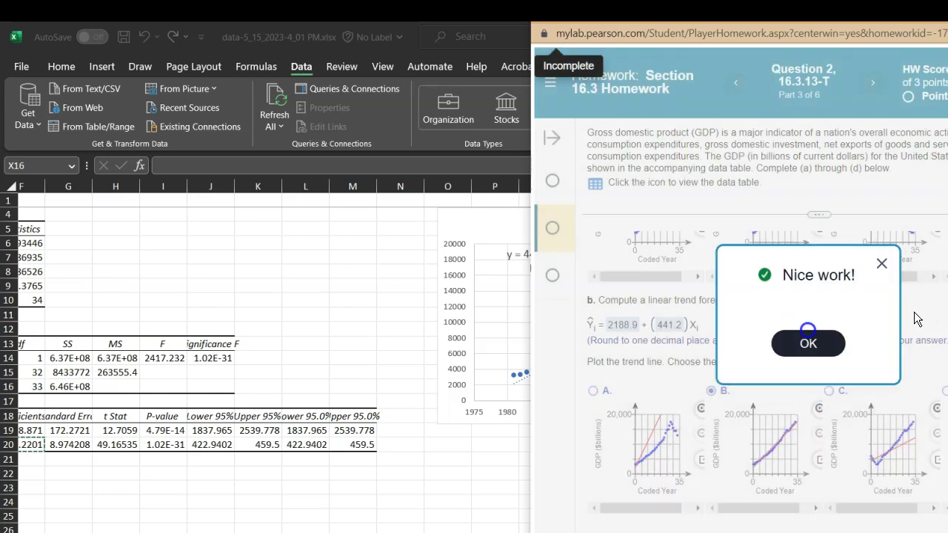
pyautogui.click(806, 341)
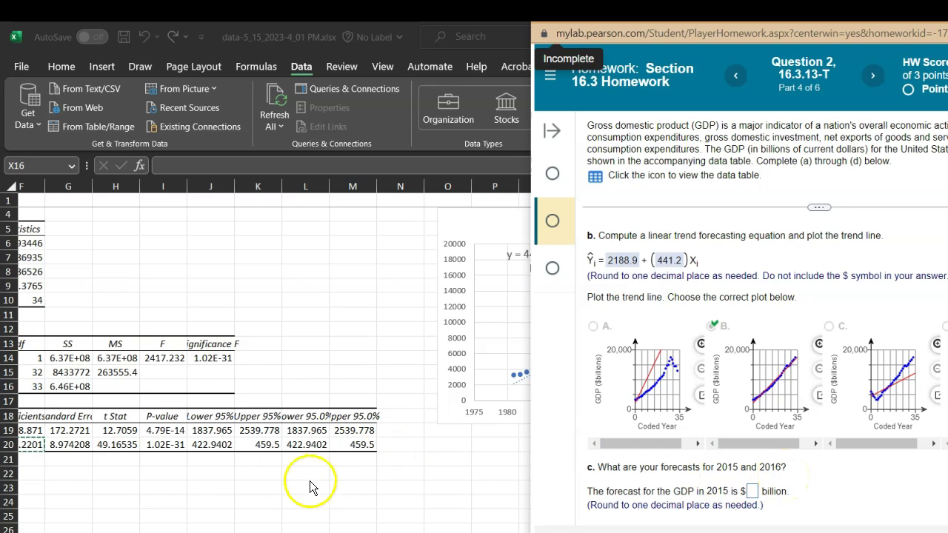
pyautogui.hscroll(-3, 287, 477)
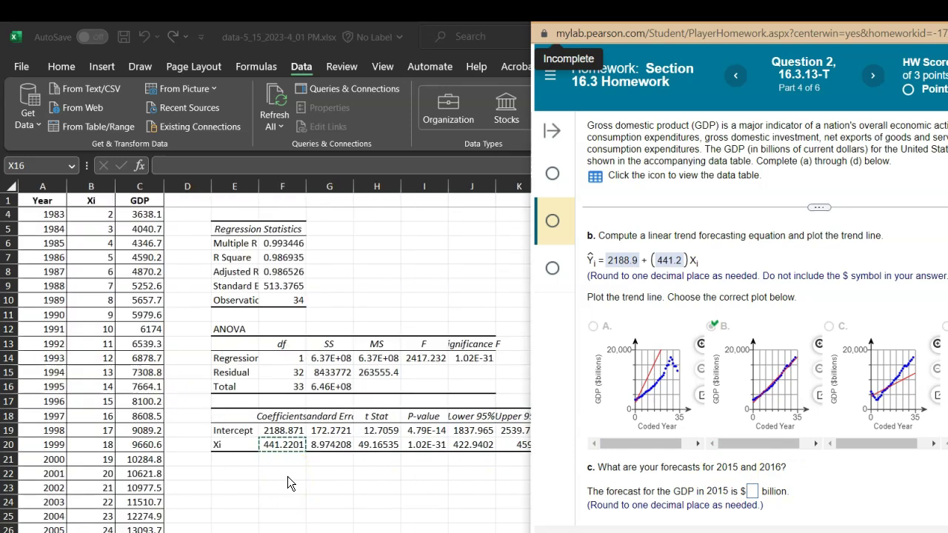
# - Copy the coefficients 2188.871 and 441.2201 from F19:F20 into G23:G24
pyautogui.click(382, 501)
pyautogui.scroll(-2, 383, 501)
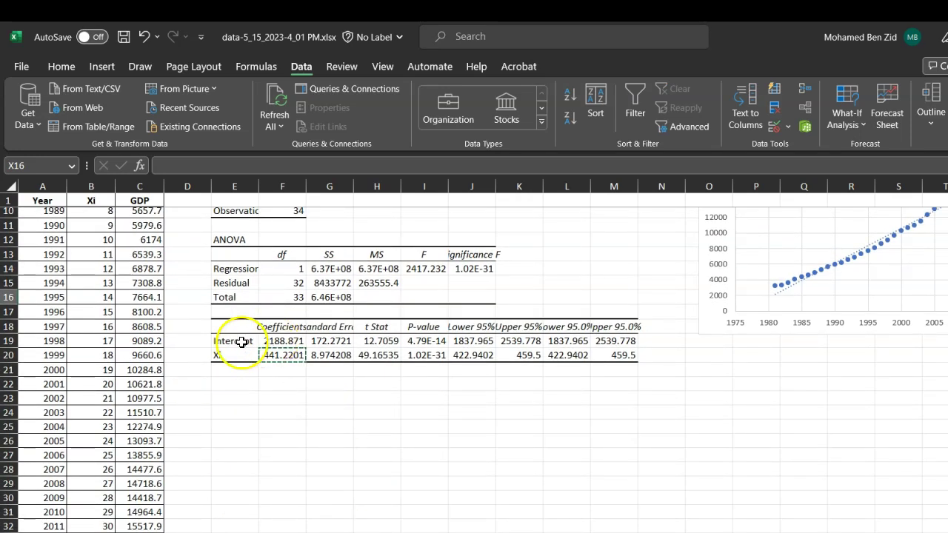
pyautogui.moveTo(270, 341); pyautogui.dragTo(270, 356)
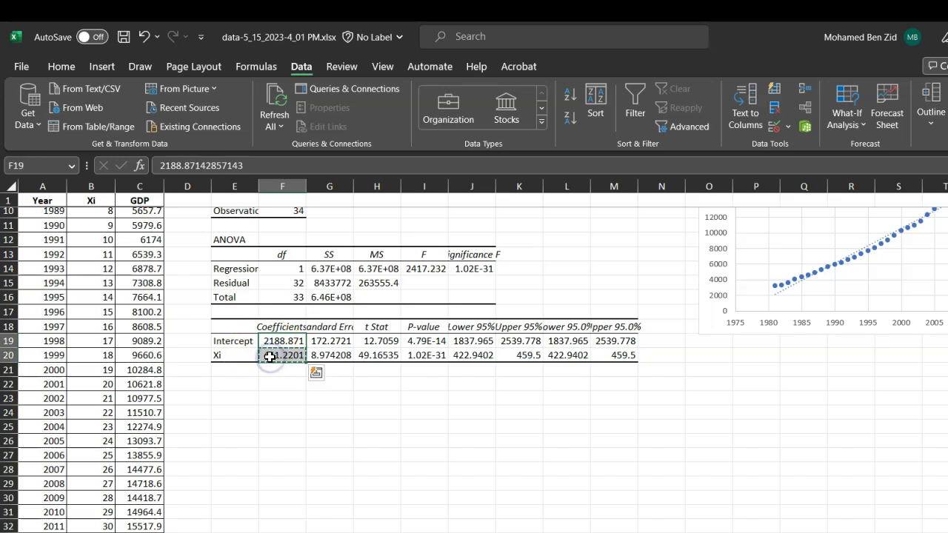
pyautogui.hotkey('ctrl', 'c')
pyautogui.click(339, 402)
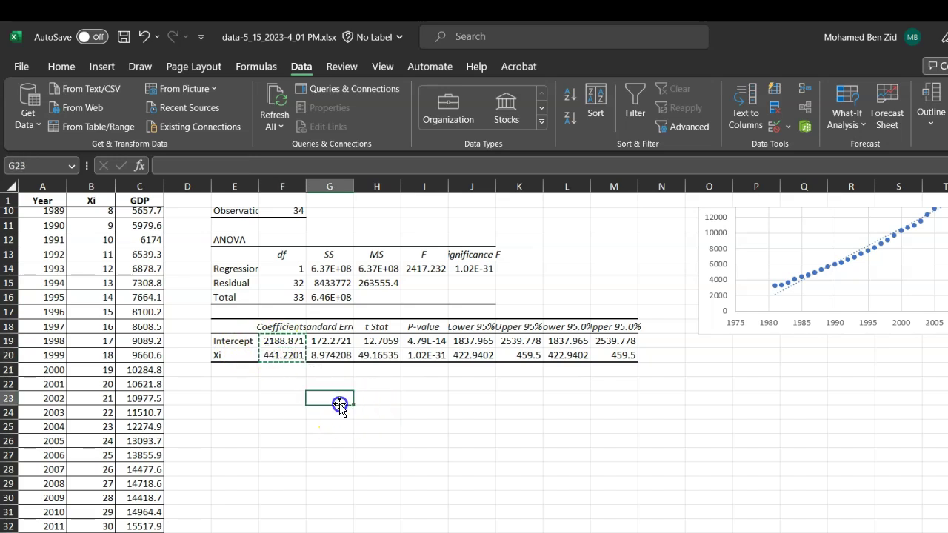
pyautogui.hotkey('ctrl', 'v')
# - Label the block 'bi' in G22 and 'xi' in E22, with 1 in E23
pyautogui.click(333, 385)
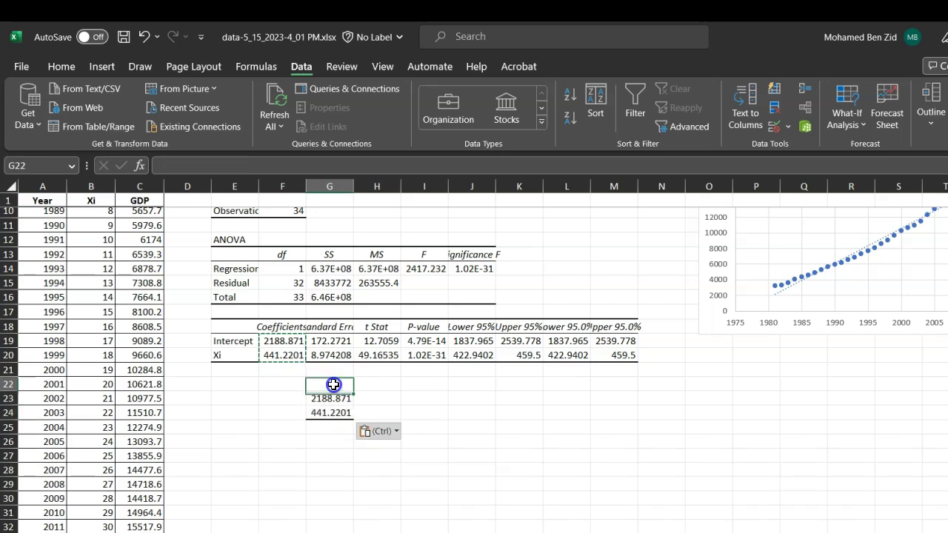
pyautogui.write('bi')
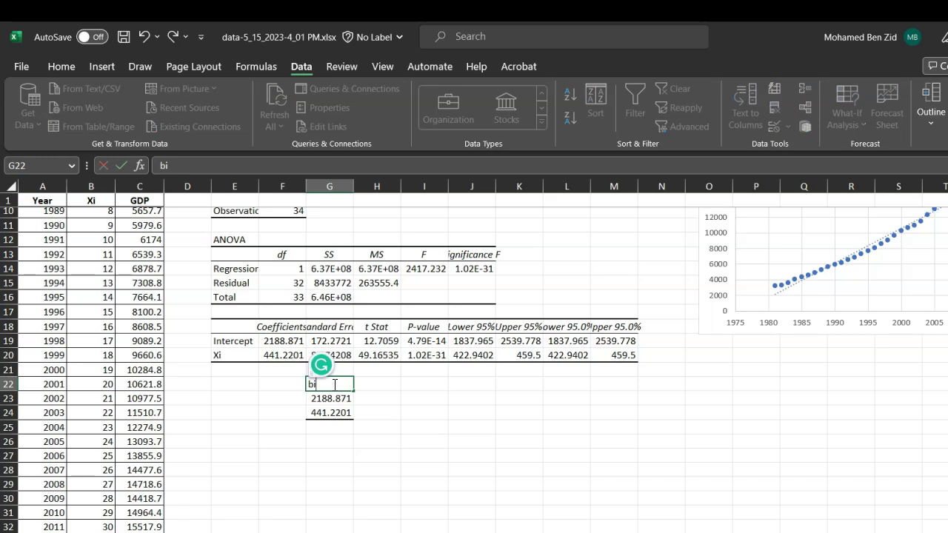
pyautogui.click(450, 421)
pyautogui.click(248, 386)
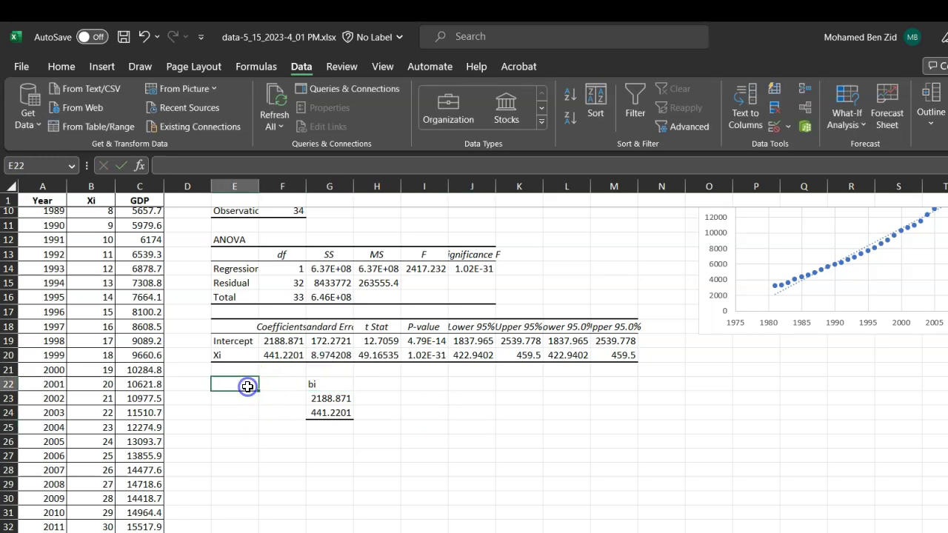
pyautogui.write('xi')
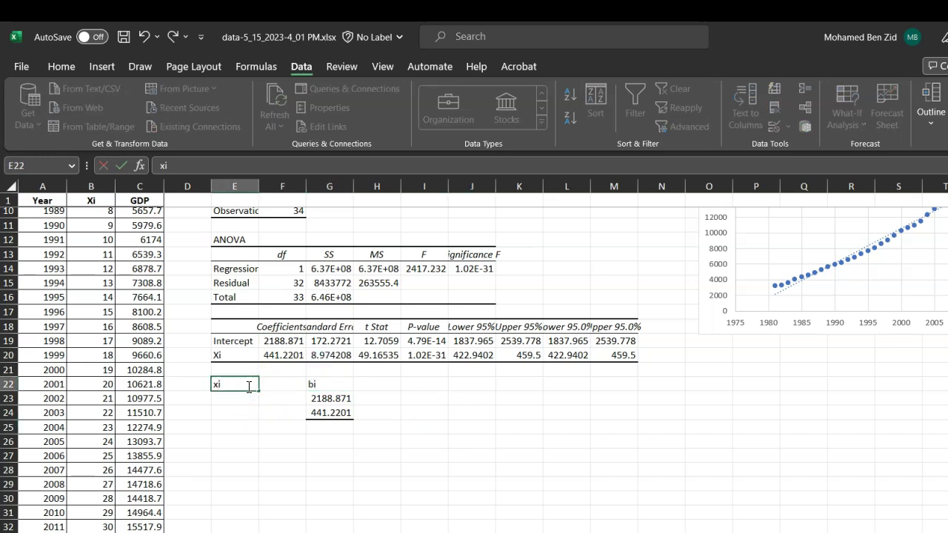
pyautogui.click(241, 401)
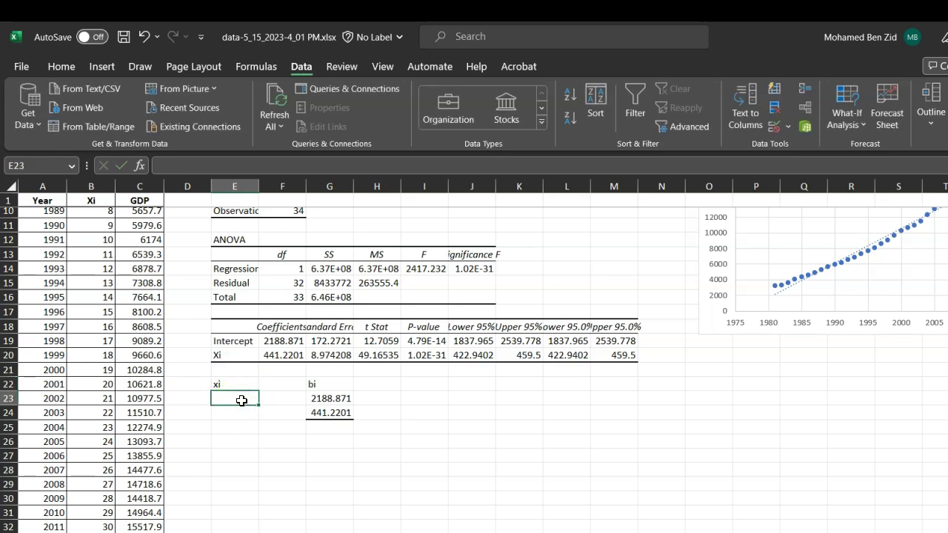
pyautogui.press('BackSpace')
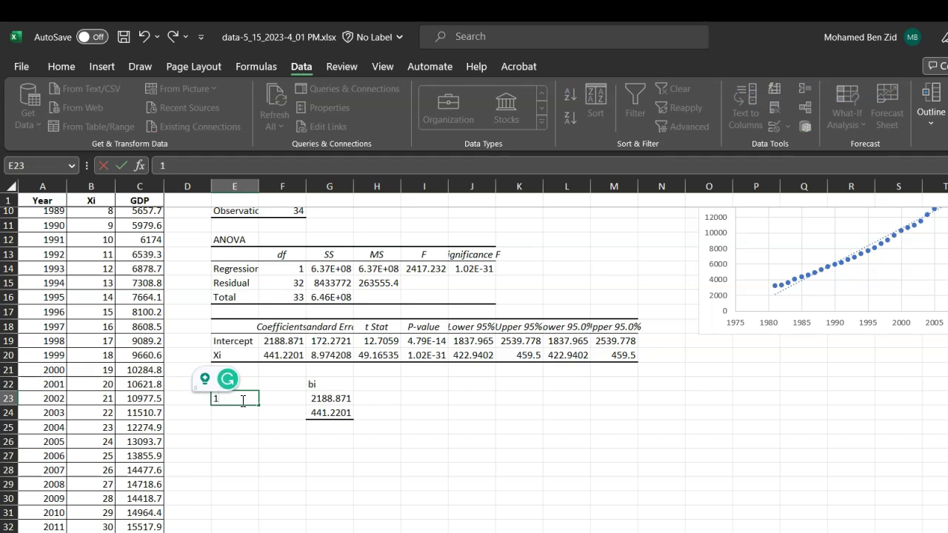
pyautogui.click(232, 412)
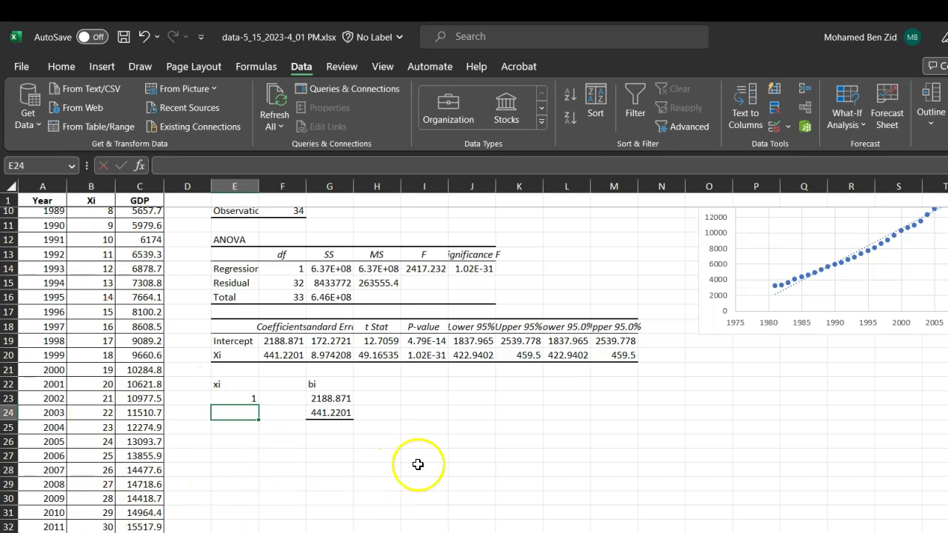
pyautogui.hotkey('alt', 'Tab')
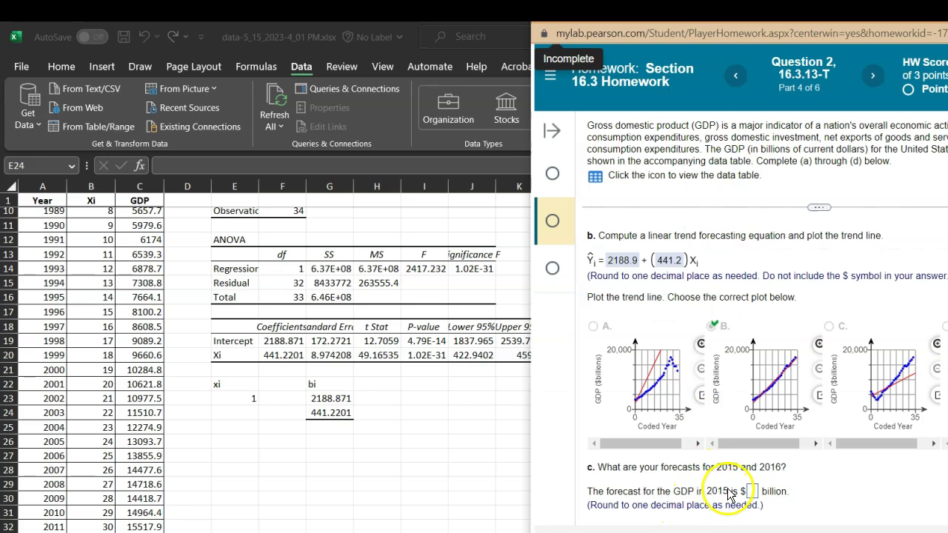
# - Add a 2015 row to the data with coded year Xi 34 in A36:B36
pyautogui.hotkey('alt', 'Tab')
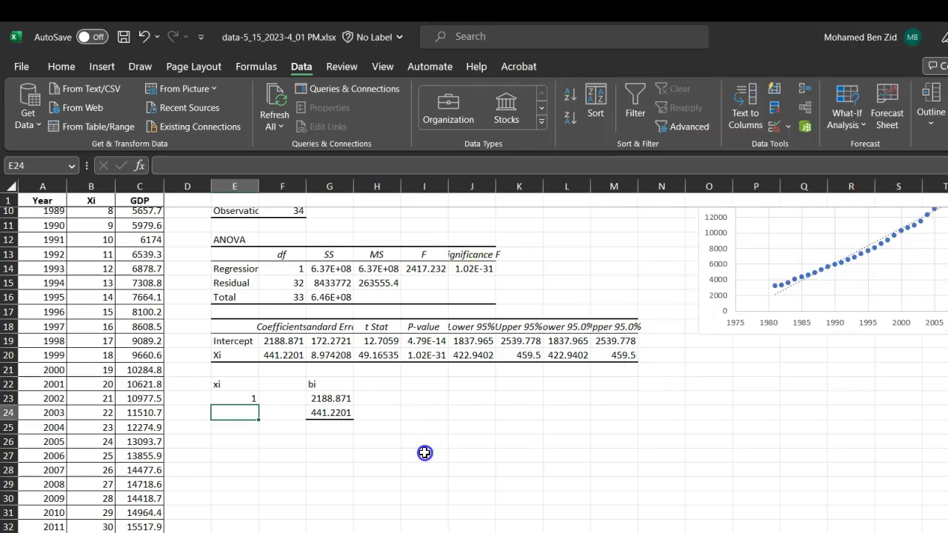
pyautogui.scroll(-3, 247, 451)
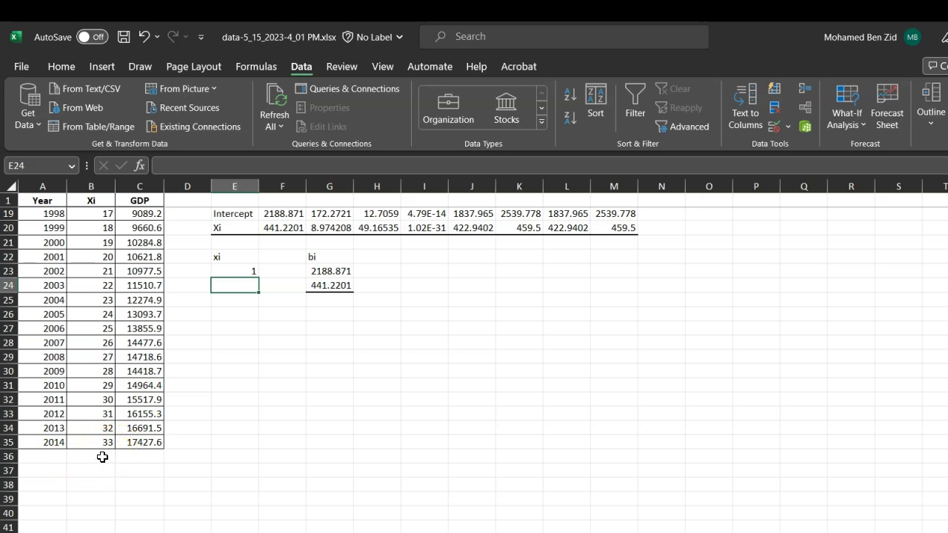
pyautogui.click(59, 460)
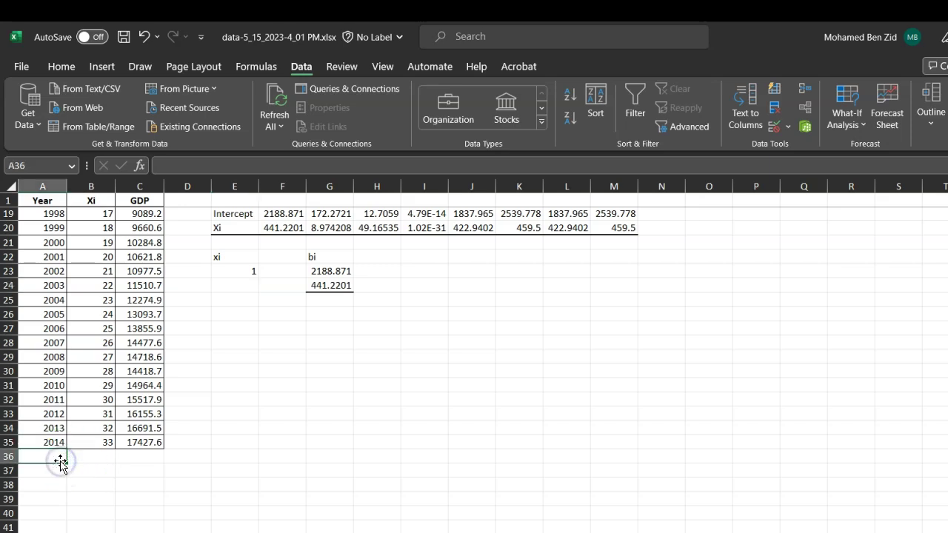
pyautogui.write('2015')
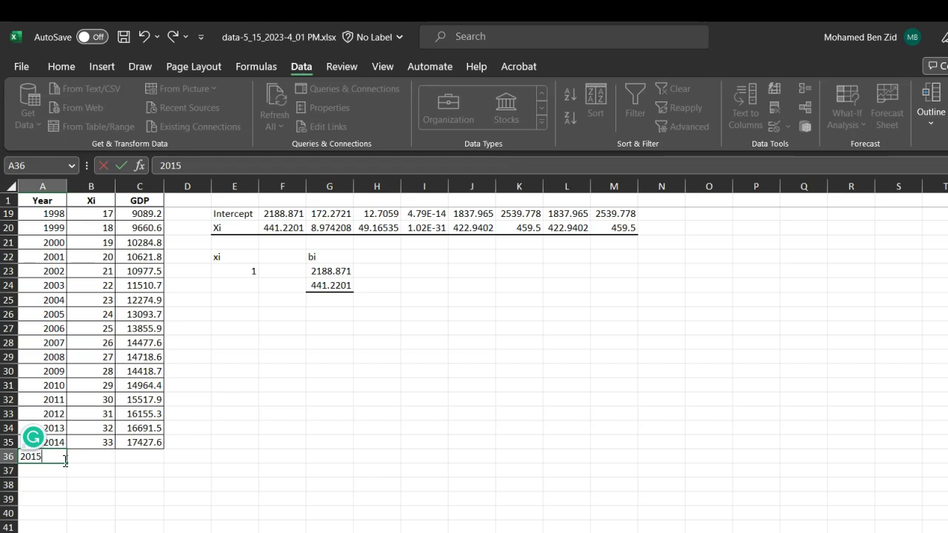
pyautogui.click(85, 458)
pyautogui.write('3')
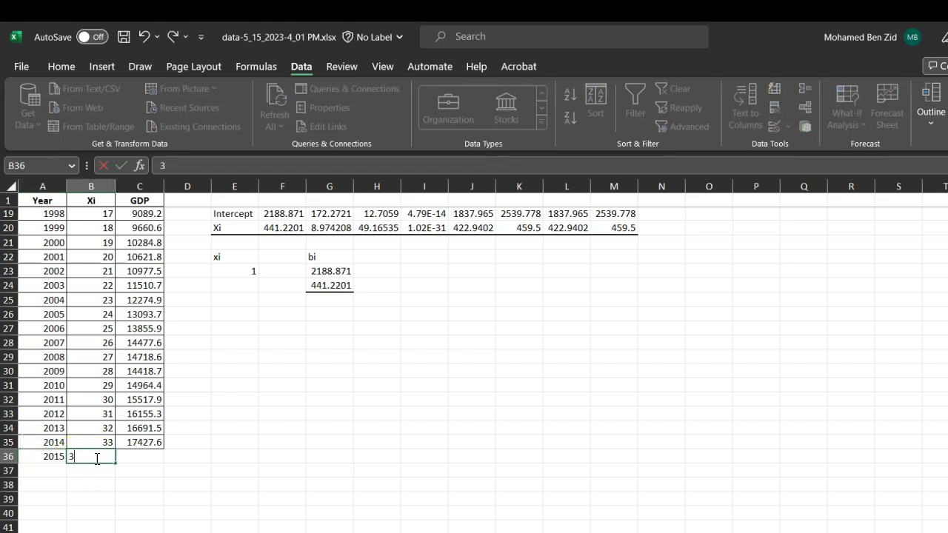
pyautogui.write('4')
pyautogui.click(312, 471)
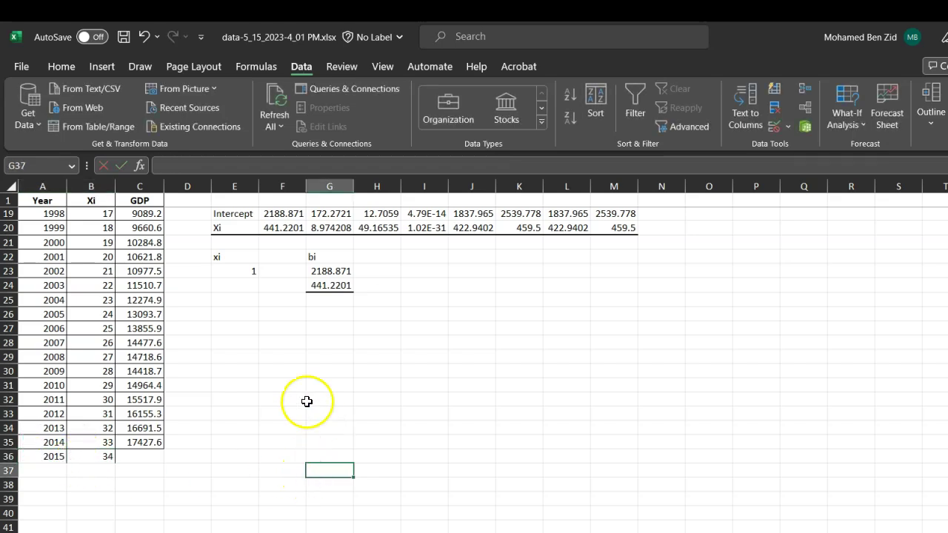
# - Enter 34 under the 1 in the xi column, at E24
pyautogui.click(246, 286)
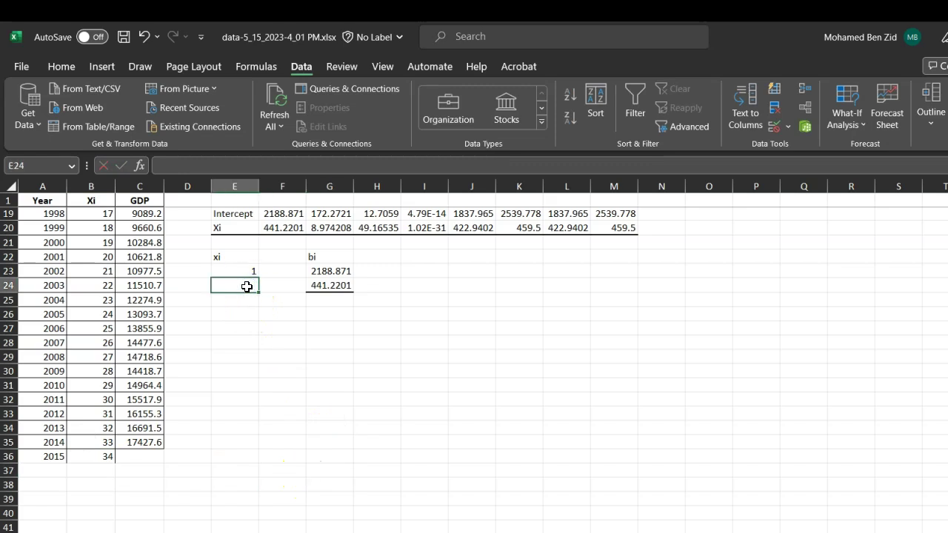
pyautogui.write('34')
pyautogui.click(324, 314)
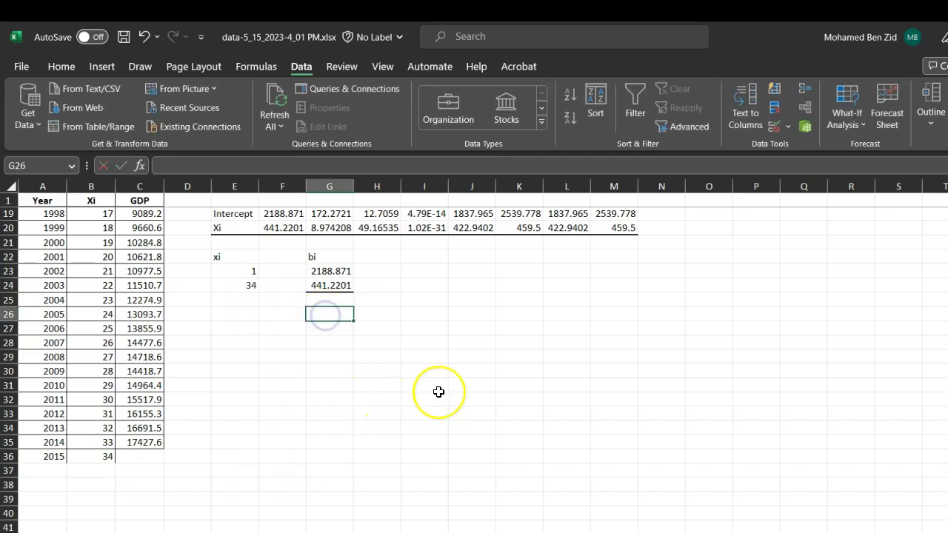
pyautogui.scroll(1, 439, 392)
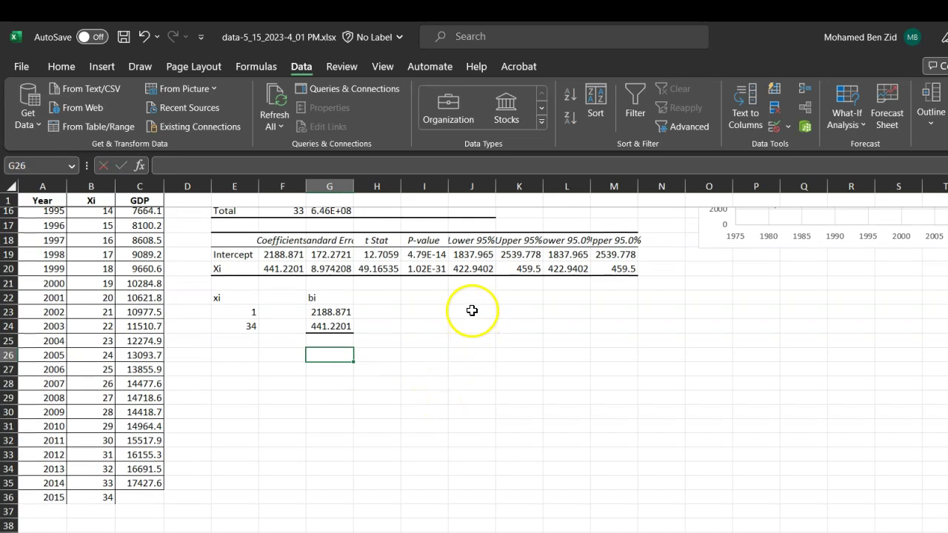
pyautogui.click(435, 312)
# - Label I23 'Y hat' and compute =MMULT(TRANSPOSE(G23:G24),E23:E24), giving 17190.35
pyautogui.write('Y hat')
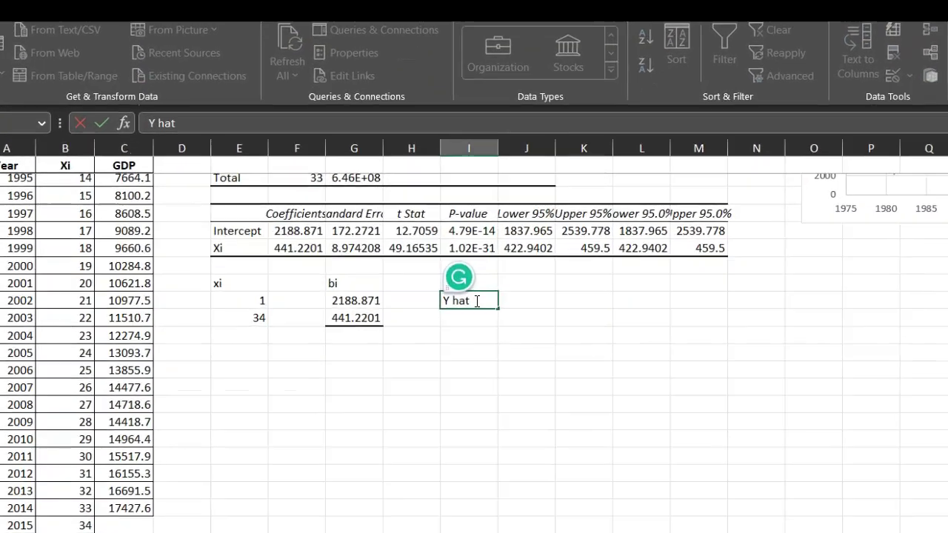
pyautogui.press('Return')
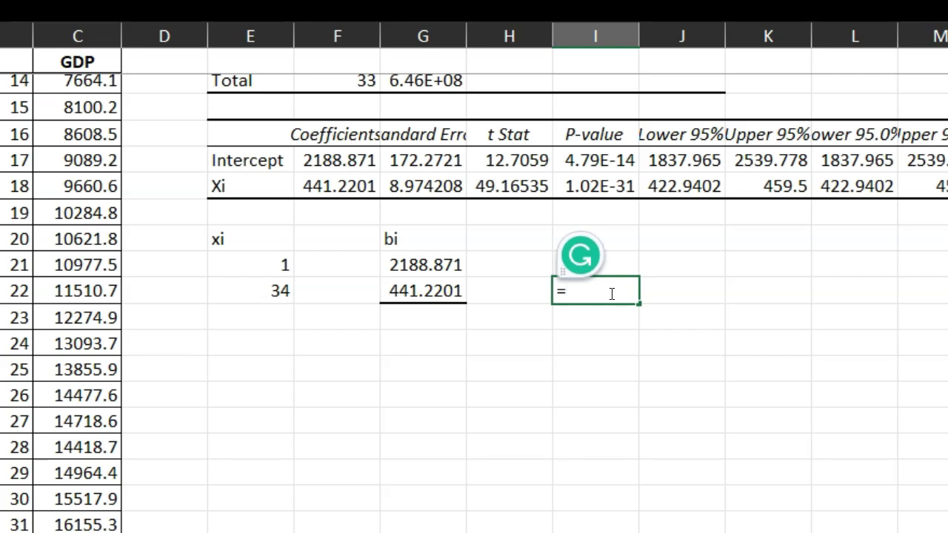
pyautogui.click(612, 295)
pyautogui.write('=m')
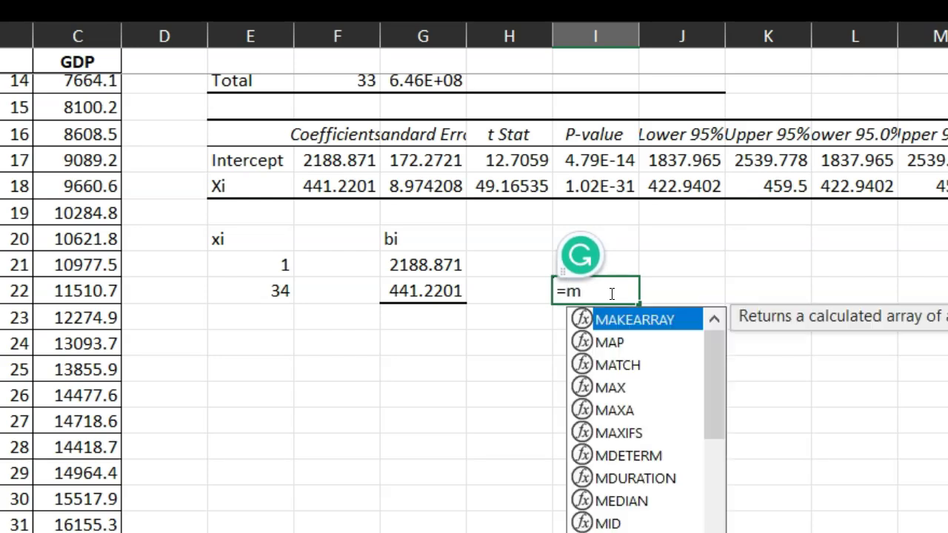
pyautogui.write('m')
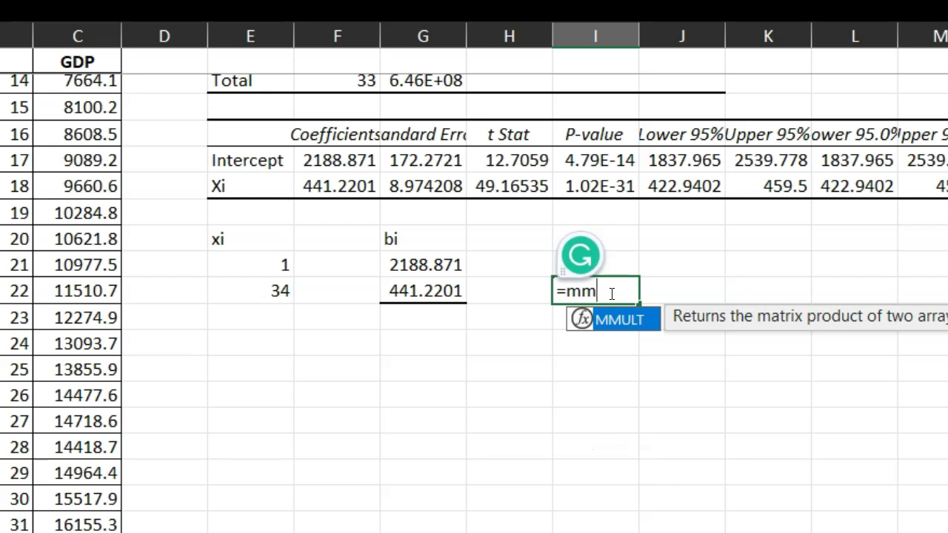
pyautogui.press('Tab')
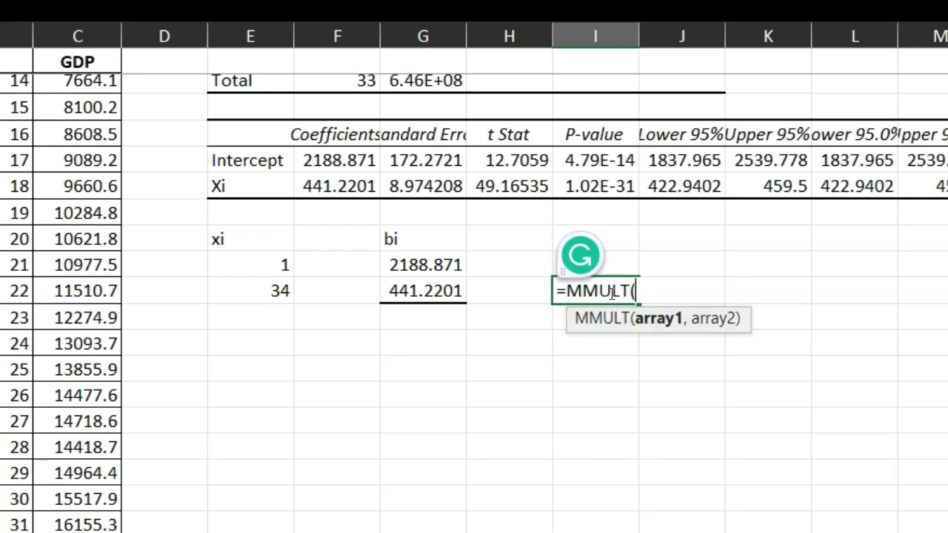
pyautogui.write('tra')
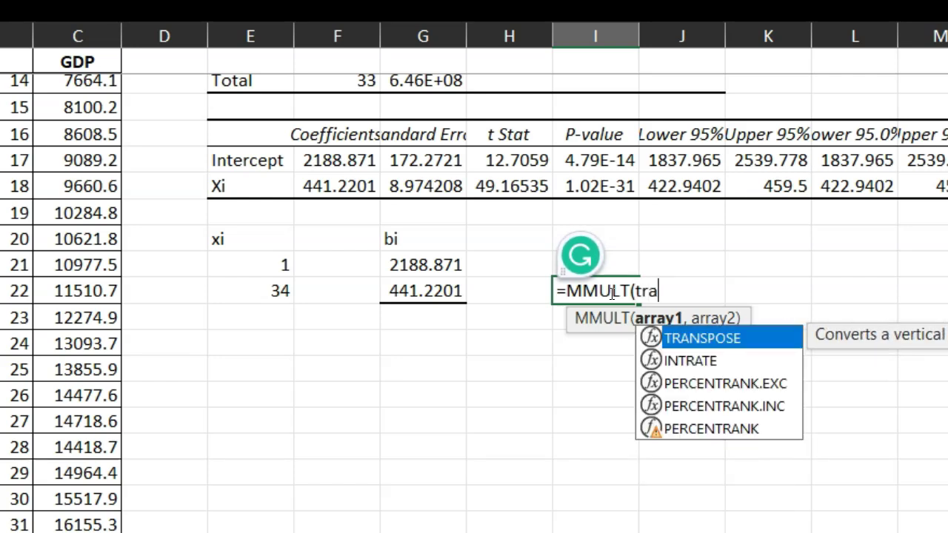
pyautogui.press('Tab')
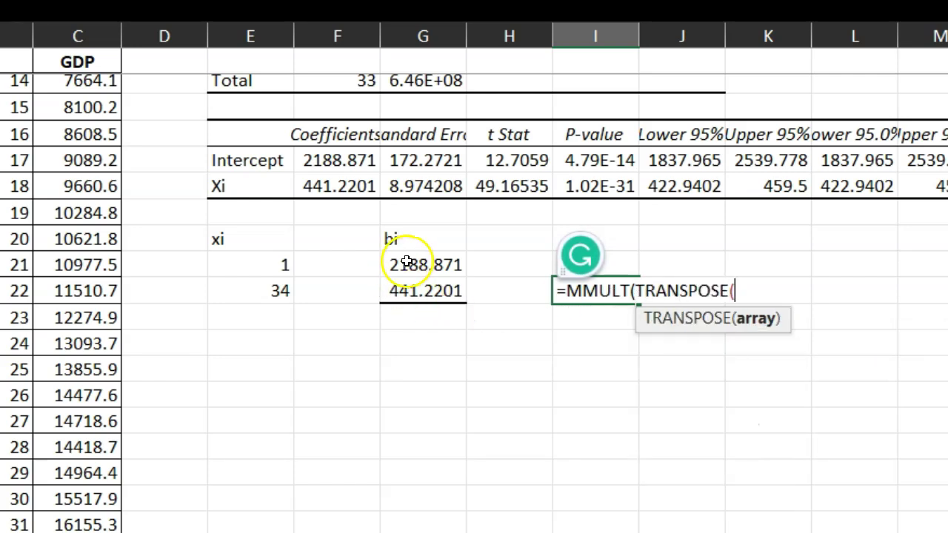
pyautogui.moveTo(407, 263); pyautogui.dragTo(411, 289)
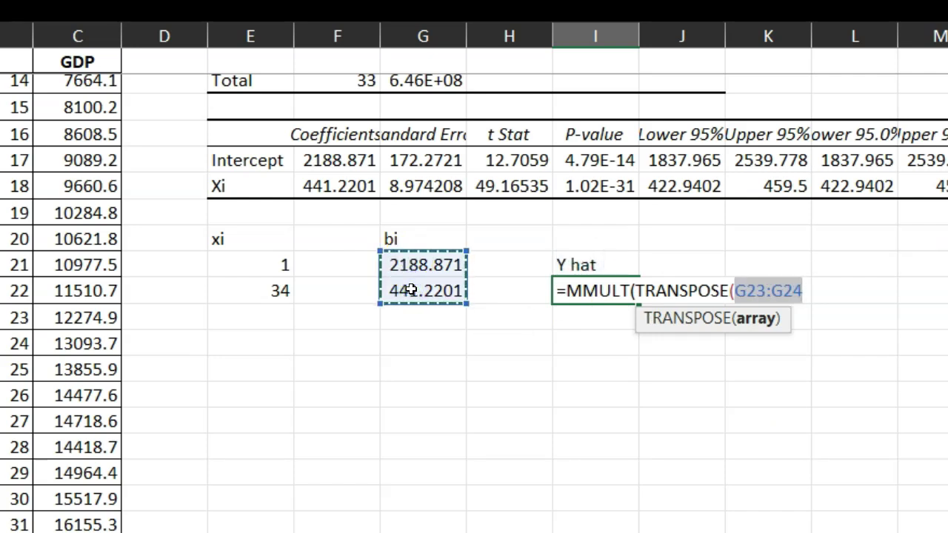
pyautogui.write('),')
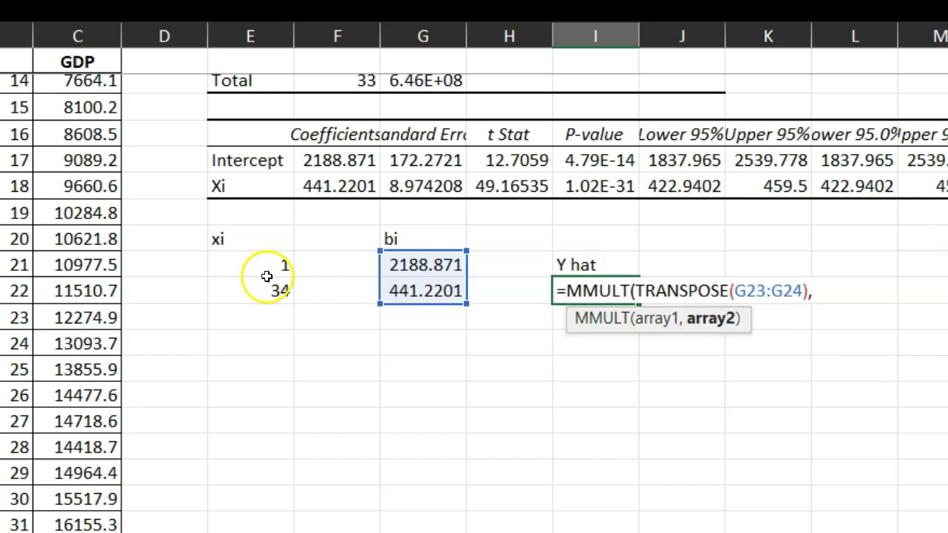
pyautogui.moveTo(264, 271); pyautogui.dragTo(274, 297)
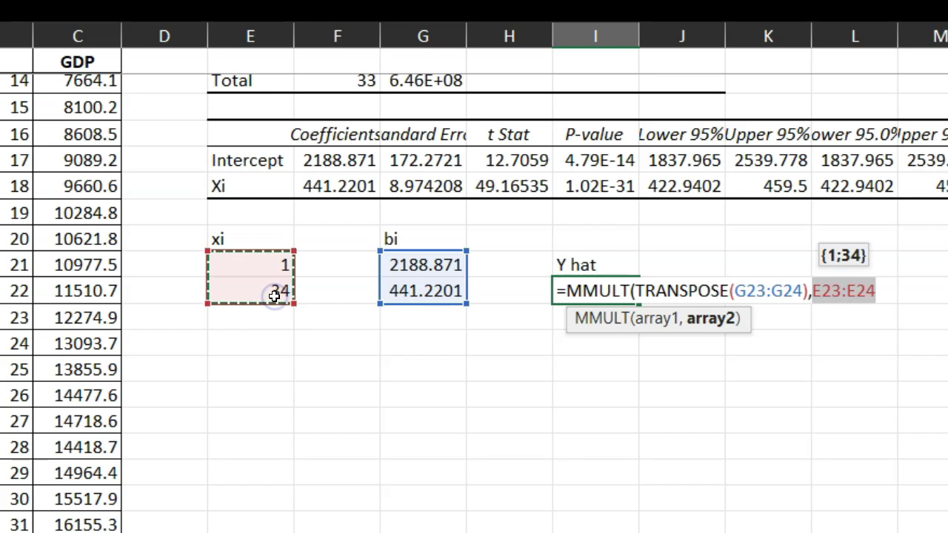
pyautogui.write(')')
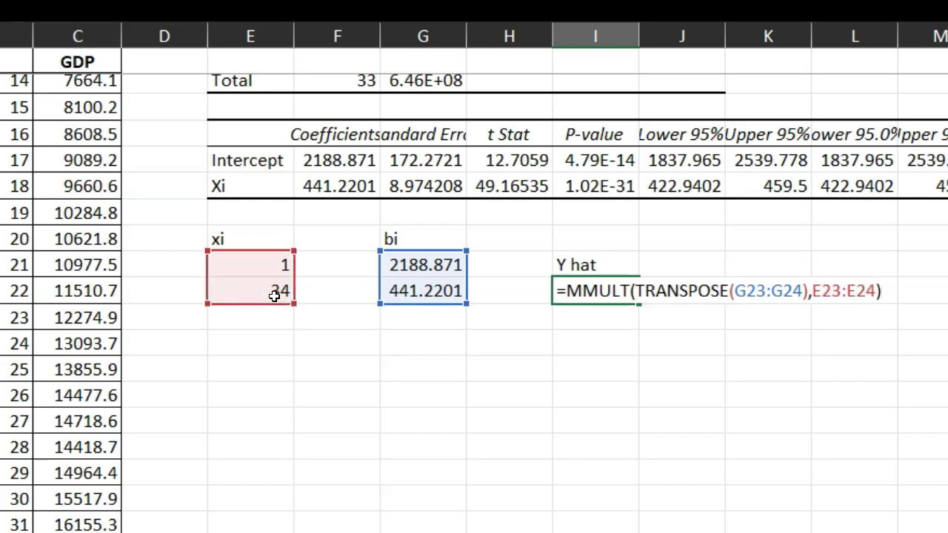
pyautogui.press('Return')
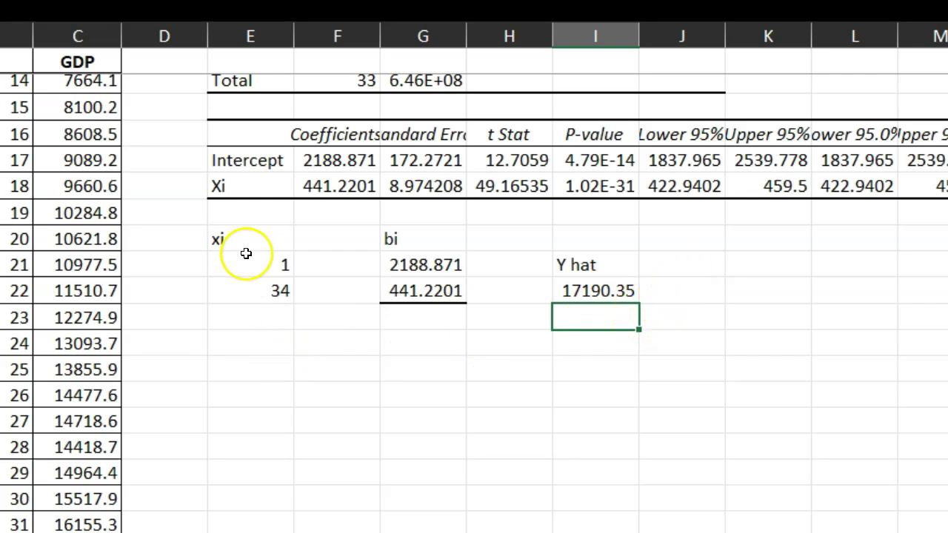
# - Shade the xi/bi/Y hat block yellow and select the 2015 forecast for MyLab
pyautogui.moveTo(209, 244); pyautogui.dragTo(563, 289)
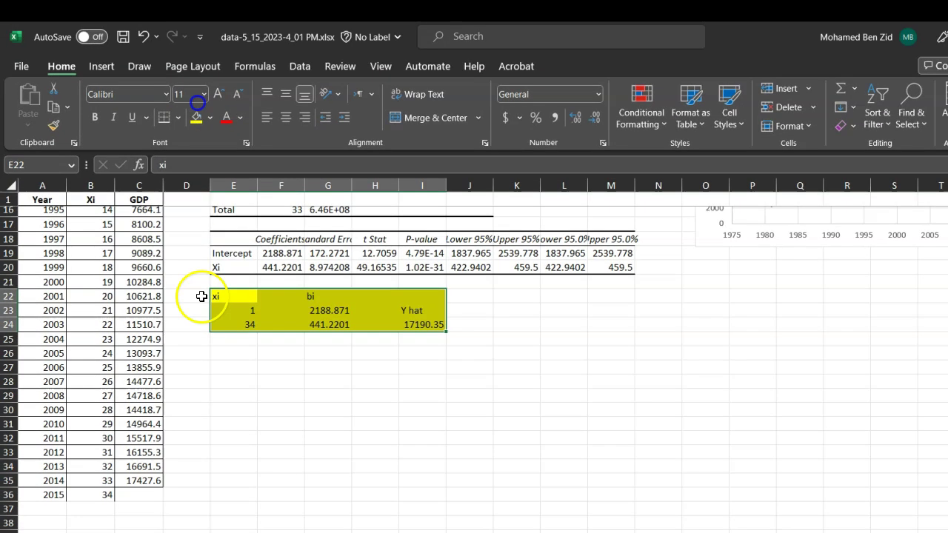
pyautogui.click(171, 239)
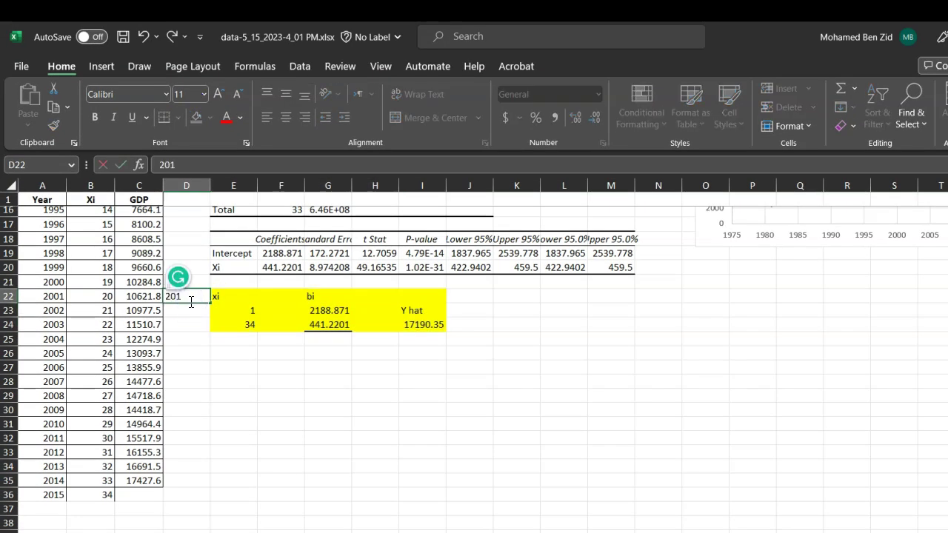
pyautogui.click(558, 402)
pyautogui.click(420, 325)
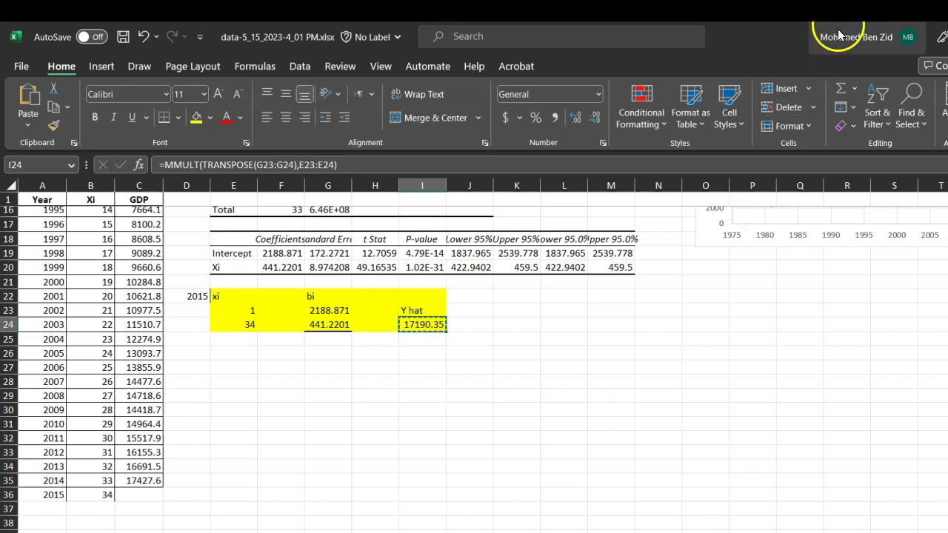
pyautogui.hotkey('alt', 'Tab')
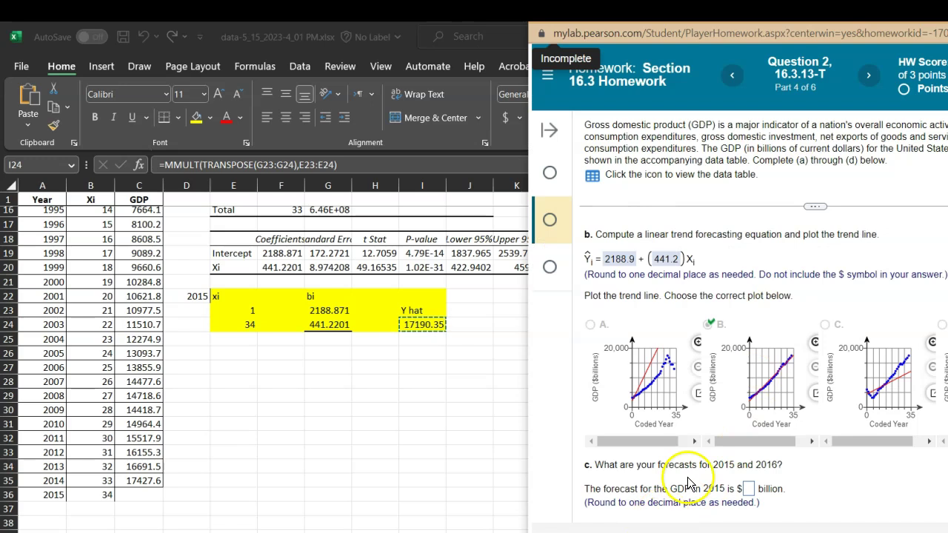
# - Paste the 2015 forecast into MyLab, trim it to 17190.4, and submit it
pyautogui.click(748, 489)
pyautogui.write('17190.35455')
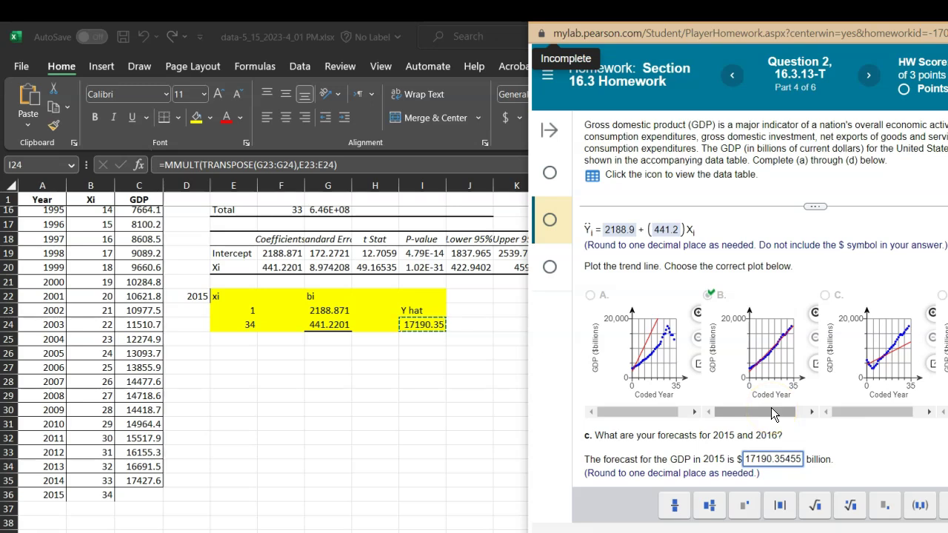
pyautogui.press('BackSpace')
pyautogui.press('BackSpace')
pyautogui.press('BackSpace')
pyautogui.press('BackSpace')
pyautogui.press('BackSpace')
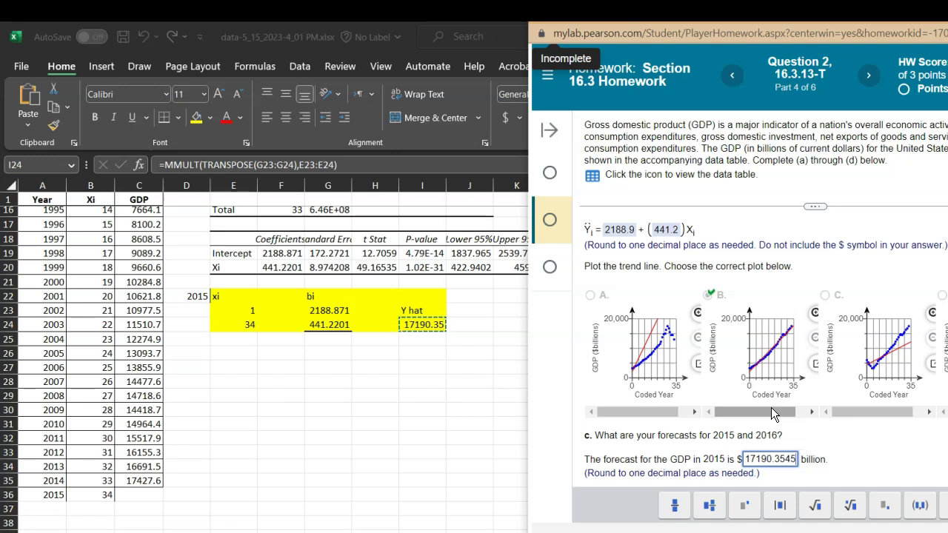
pyautogui.write('4')
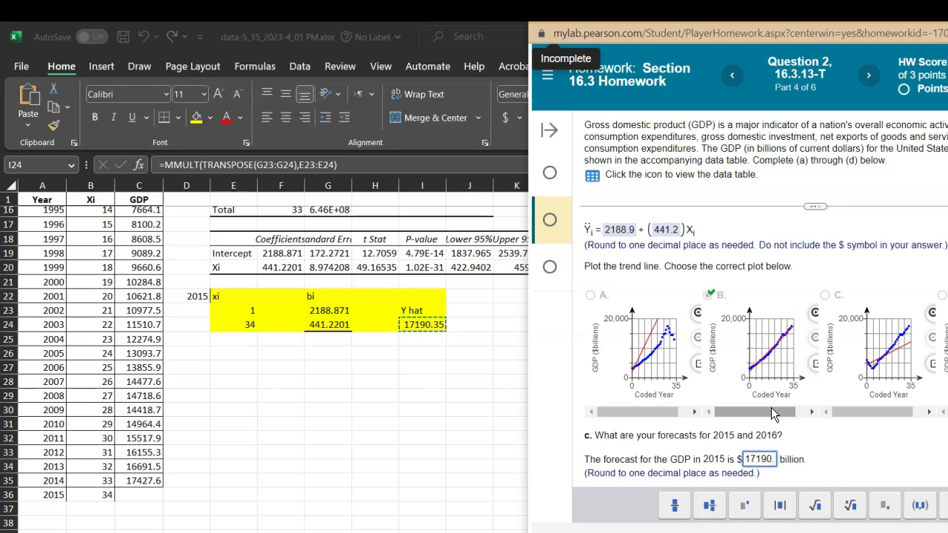
pyautogui.press('Return')
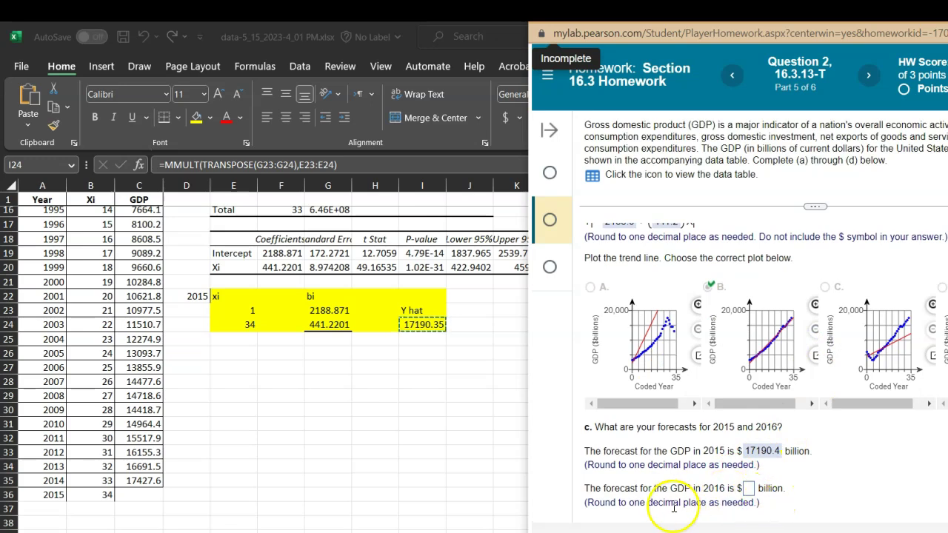
pyautogui.hotkey('alt', 'Tab')
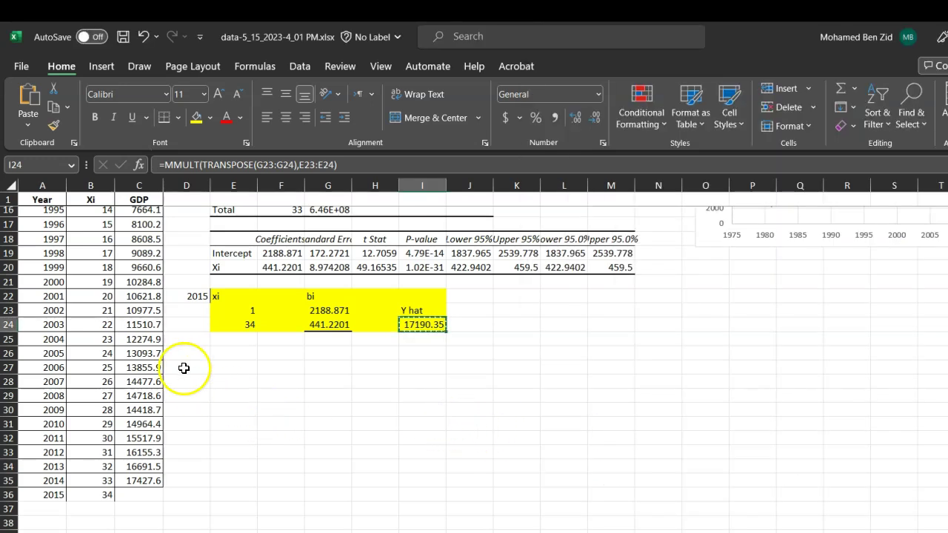
# - Label cell D26 as 2016 for the next forecast
pyautogui.click(190, 358)
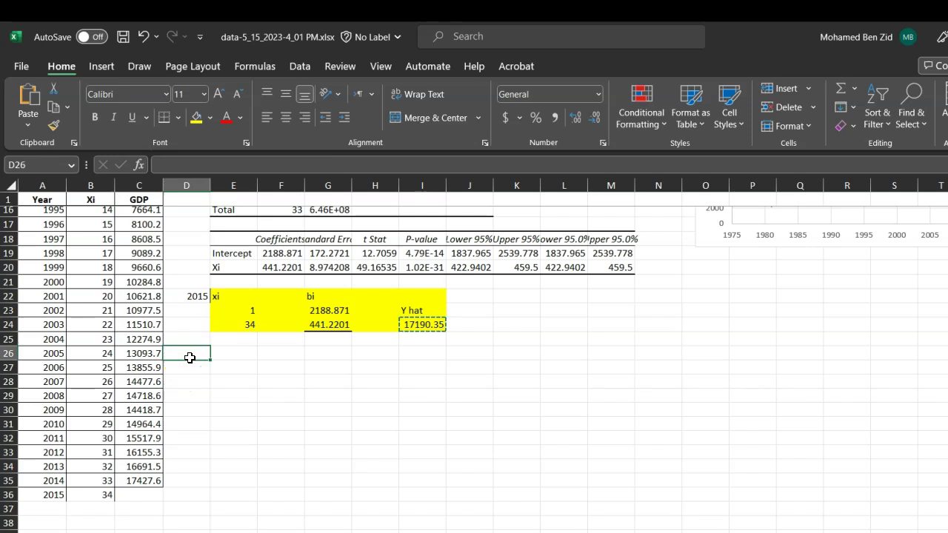
pyautogui.write('2016')
pyautogui.click(318, 409)
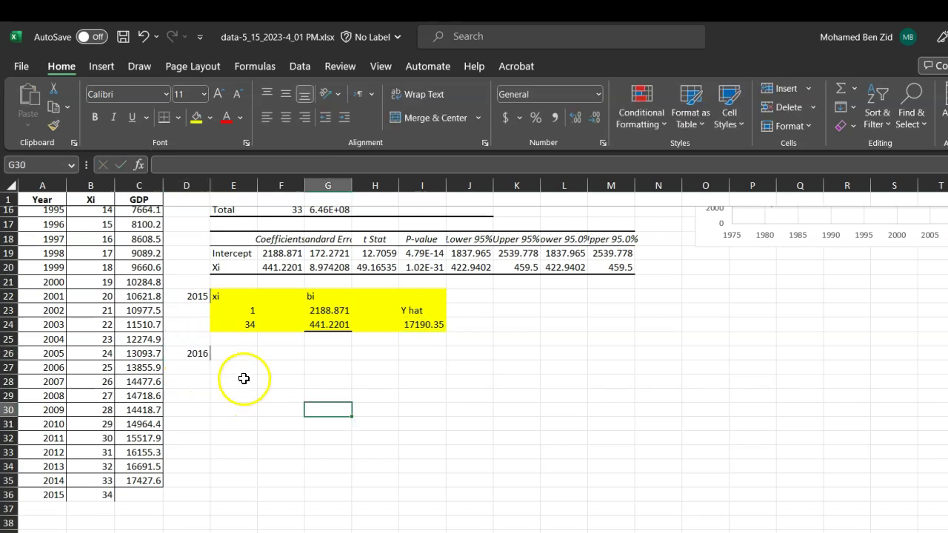
# - Add a 2016 row below 2015 with coded Xi value 35
pyautogui.click(54, 509)
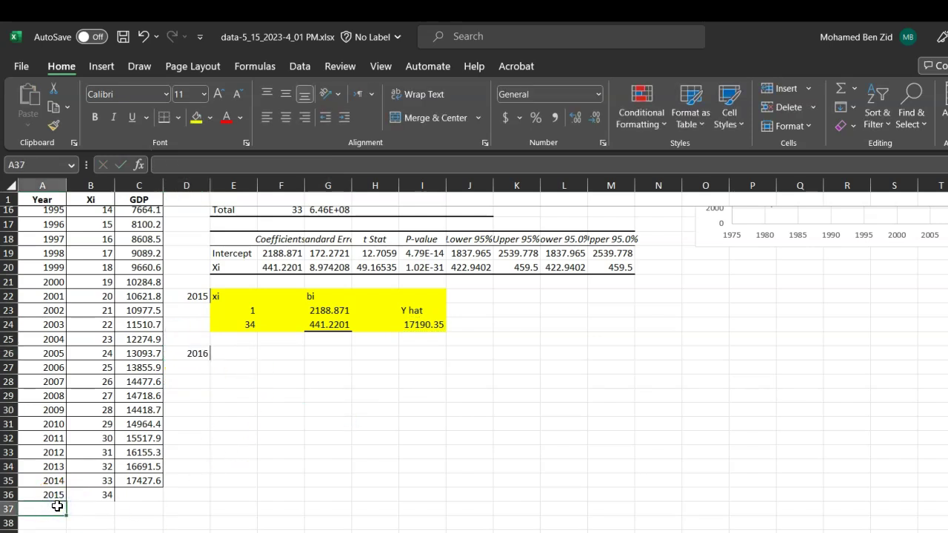
pyautogui.write('2016')
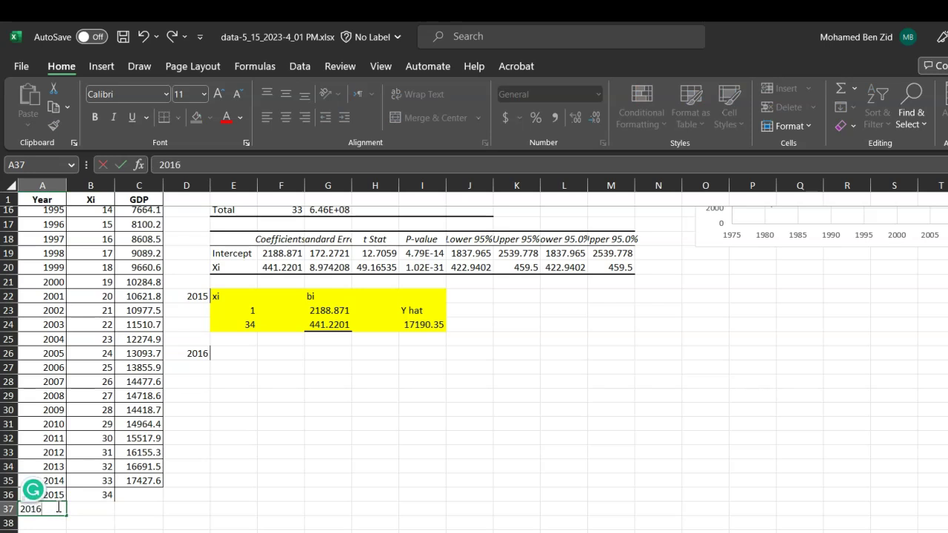
pyautogui.click(91, 510)
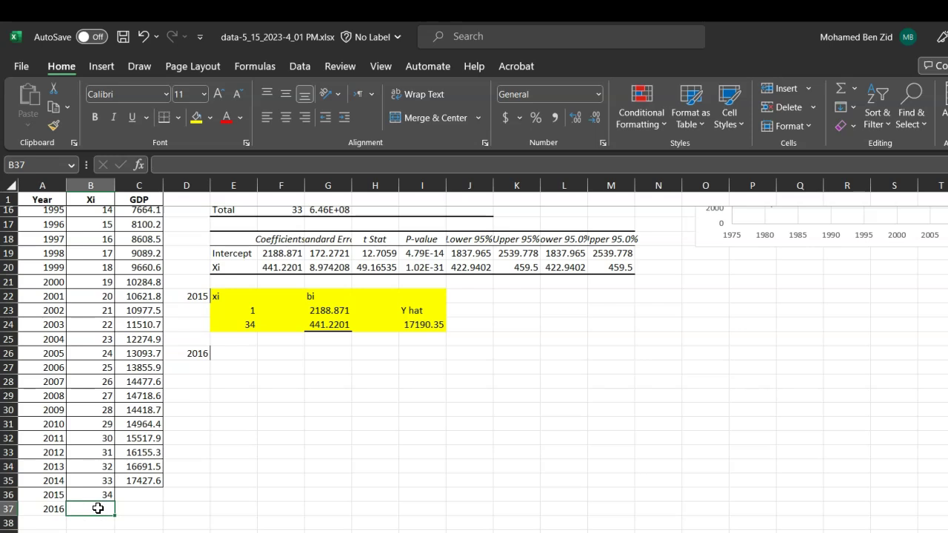
pyautogui.write('35')
pyautogui.press('Return')
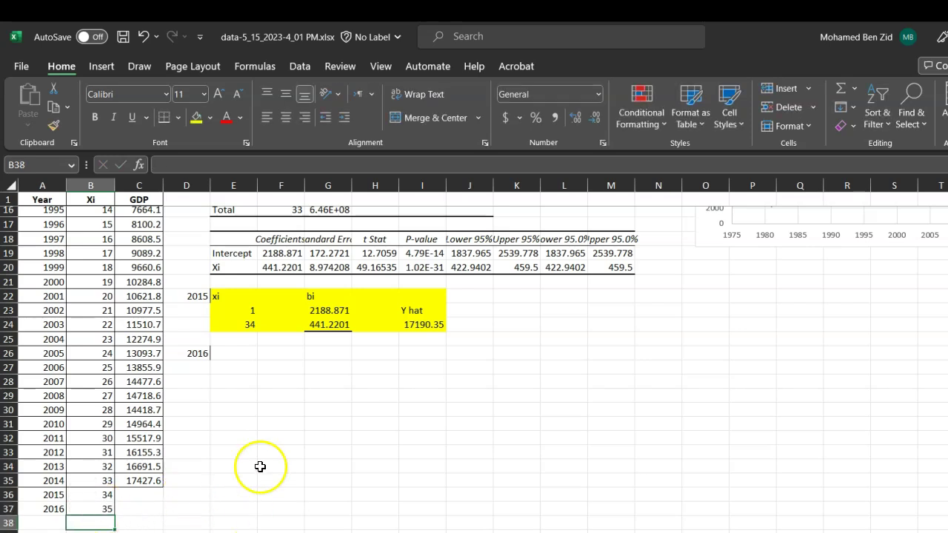
pyautogui.click(252, 358)
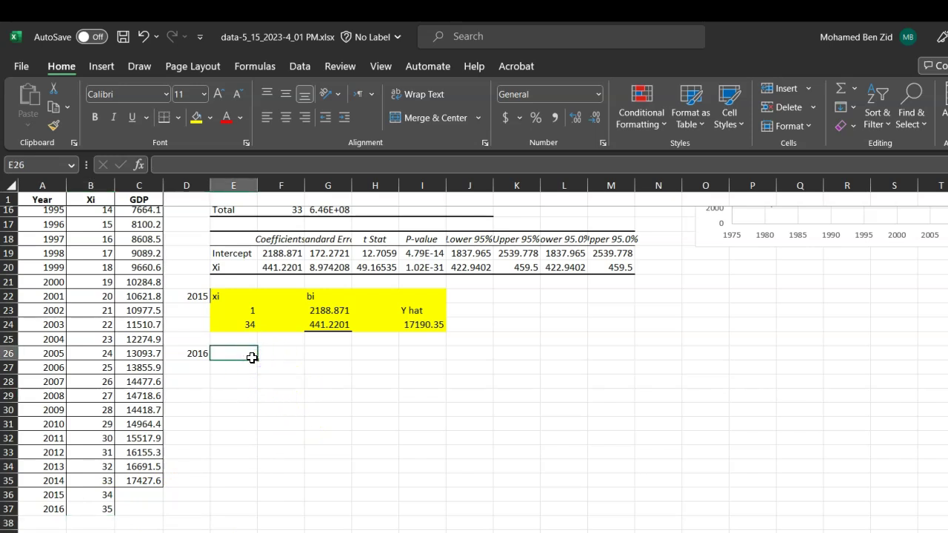
# - Enter an xi label with value 35 and a Y hat header in the 2016 block
pyautogui.write('xi')
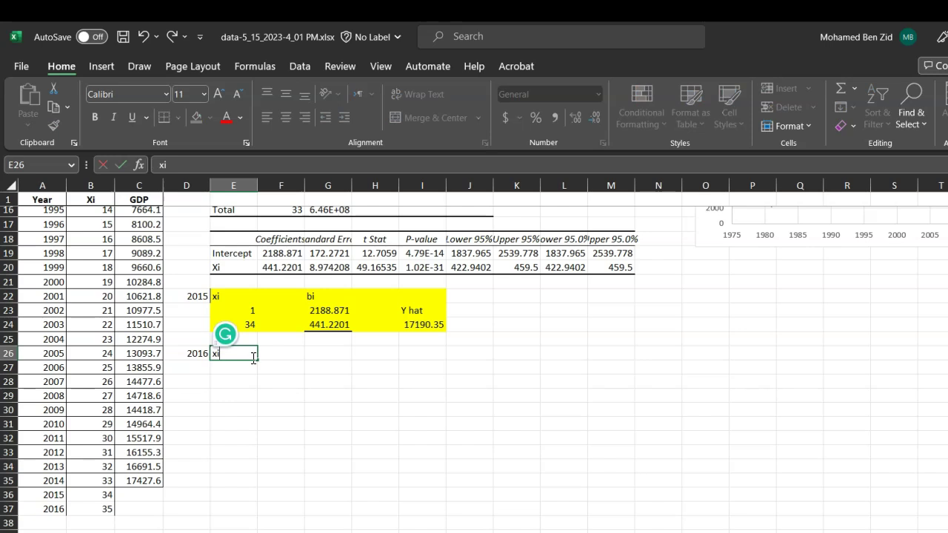
pyautogui.click(248, 369)
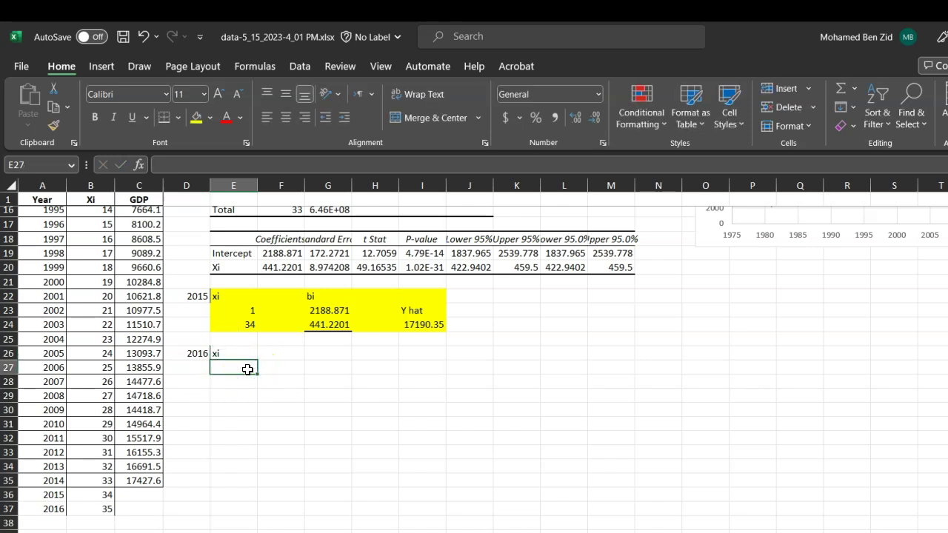
pyautogui.write('35')
pyautogui.click(379, 383)
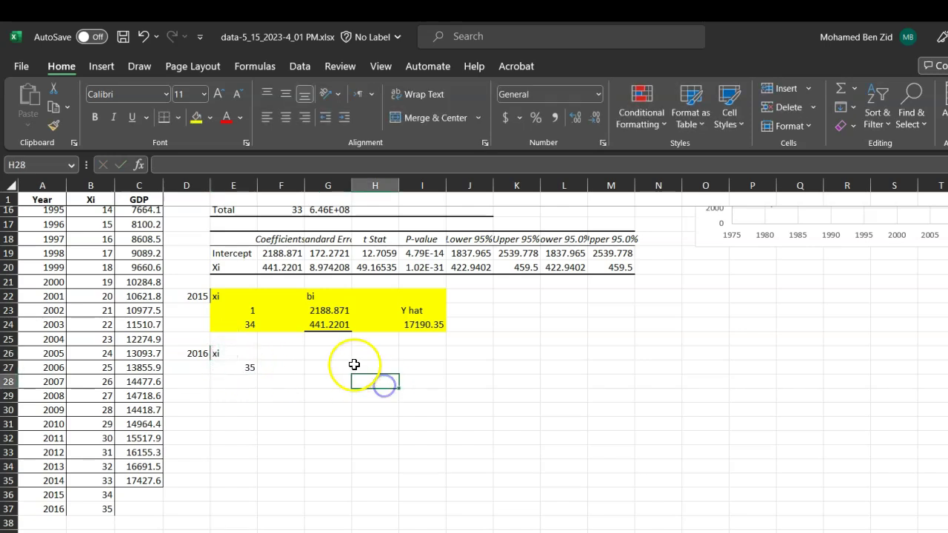
pyautogui.click(416, 356)
pyautogui.write('Yhat')
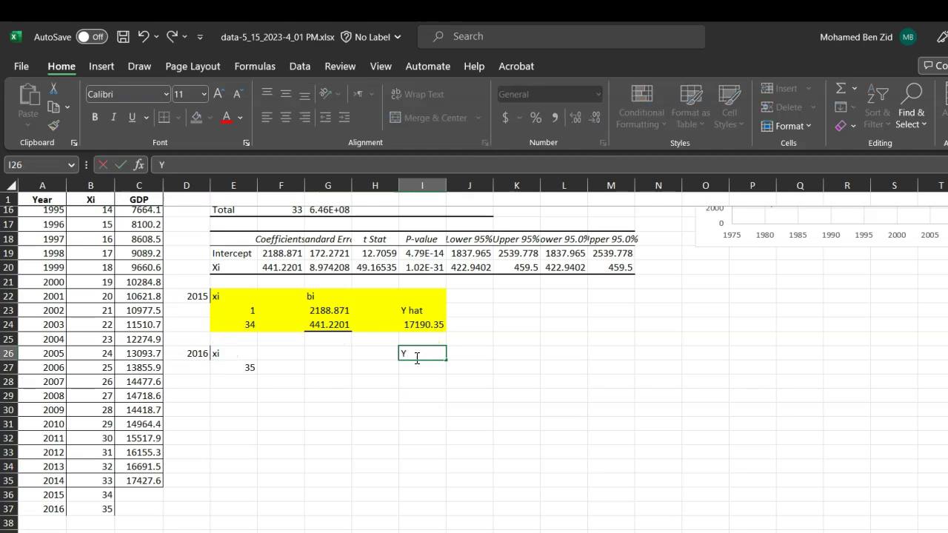
pyautogui.click(412, 354)
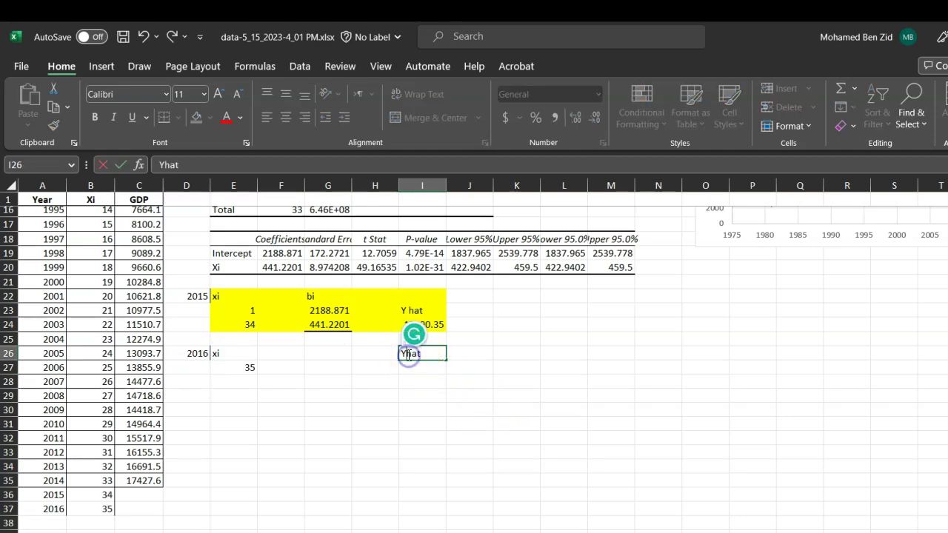
pyautogui.press('Return')
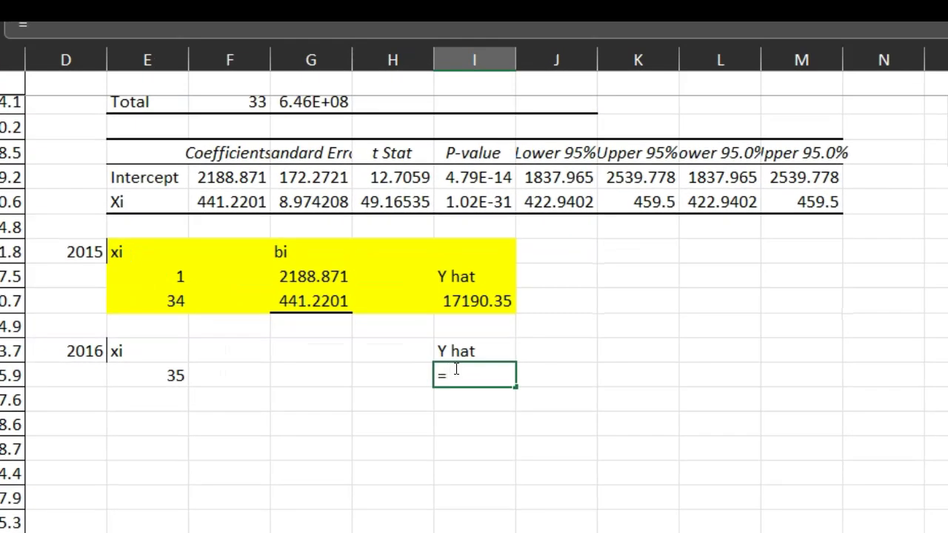
# - Compute 2016 Y hat with =F19+F20*E27, giving 17631.57, and copy the result
pyautogui.click(238, 184)
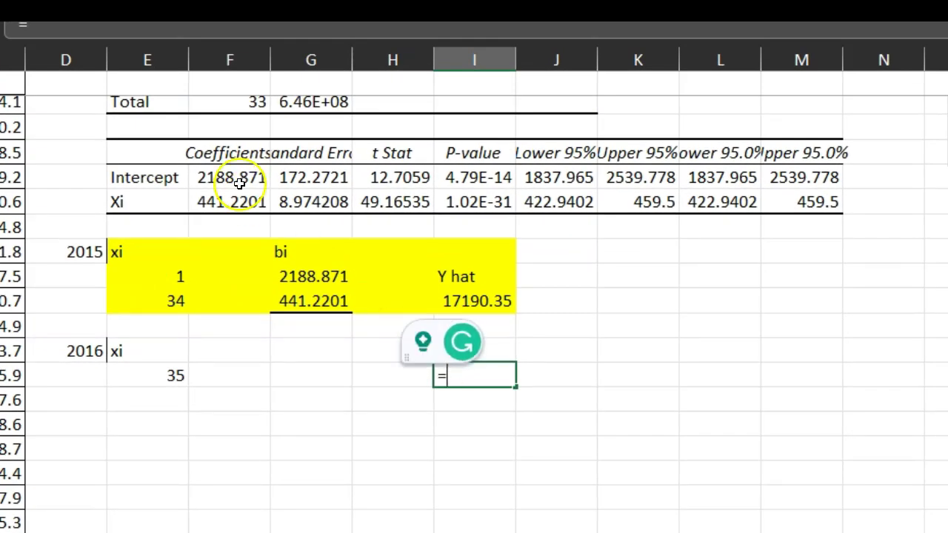
pyautogui.click(232, 178)
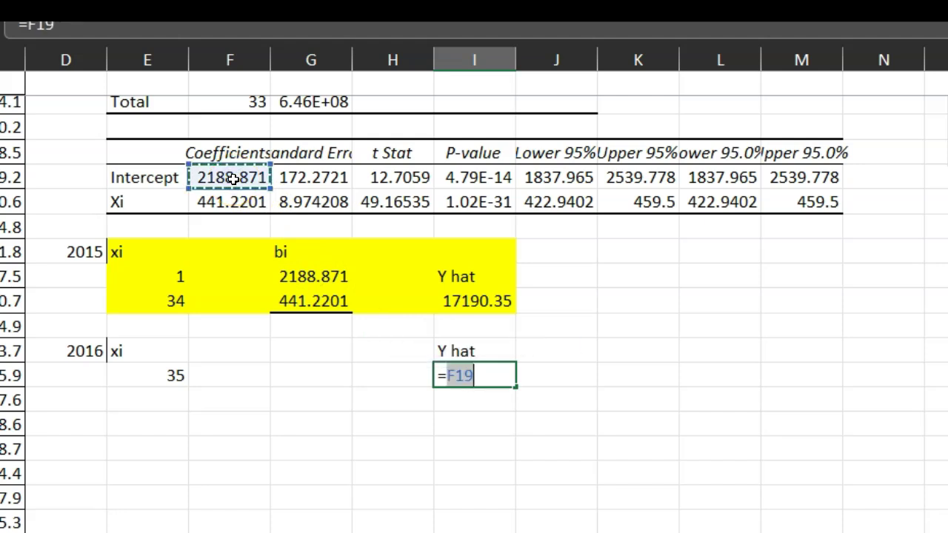
pyautogui.write('+')
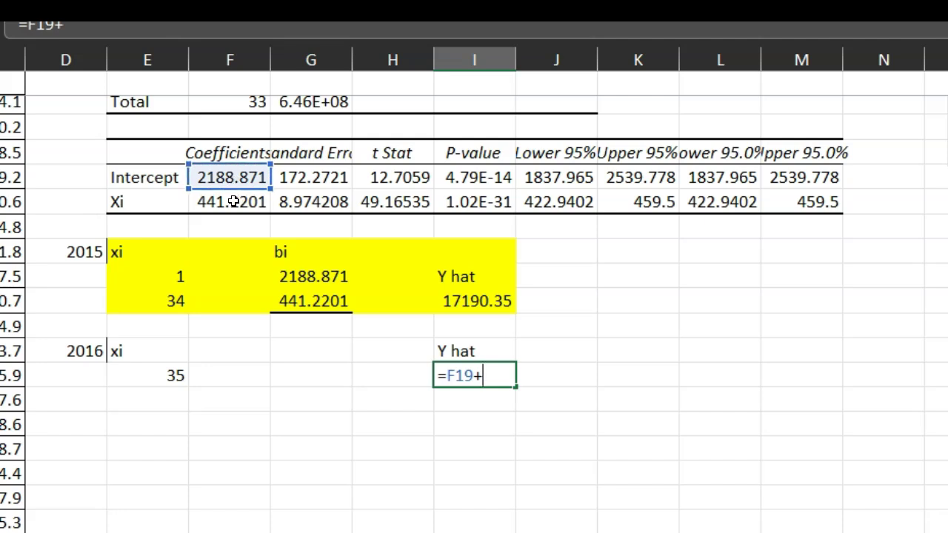
pyautogui.click(233, 201)
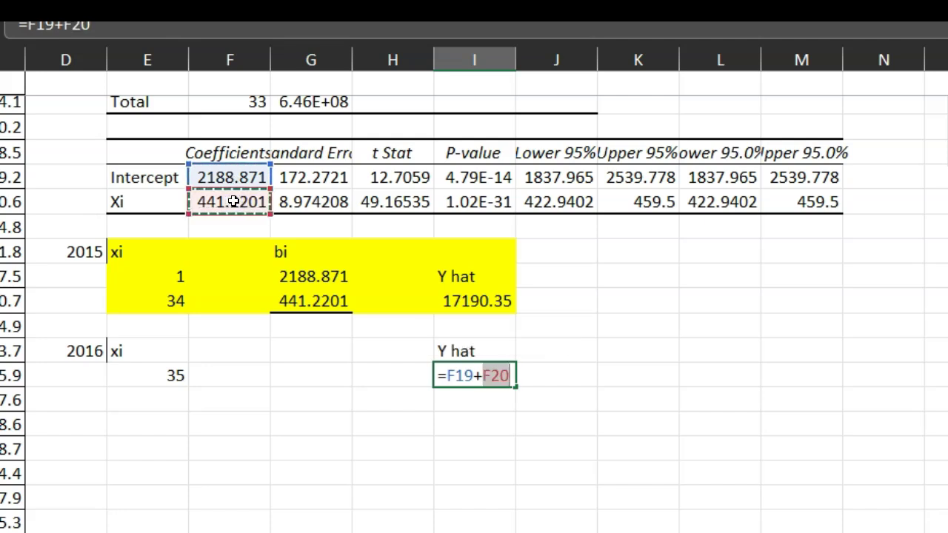
pyautogui.write('*')
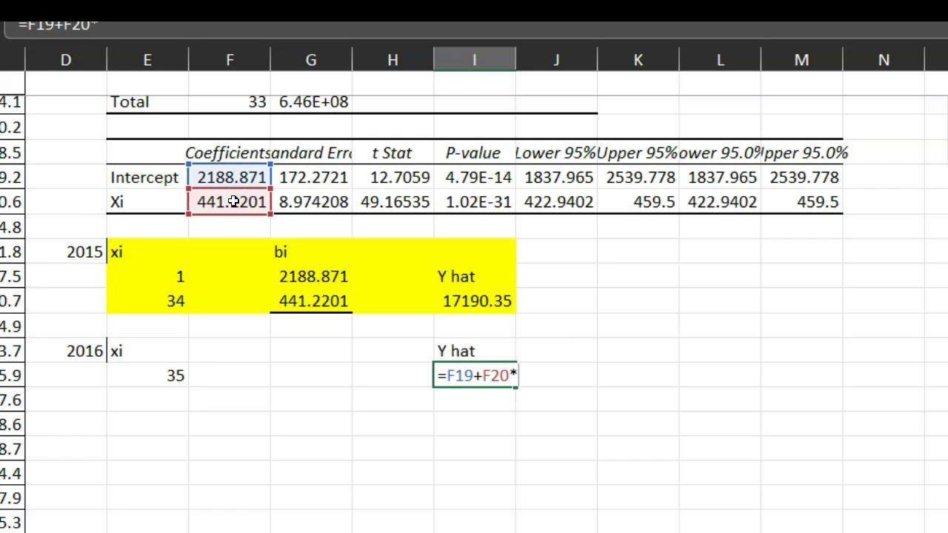
pyautogui.click(159, 372)
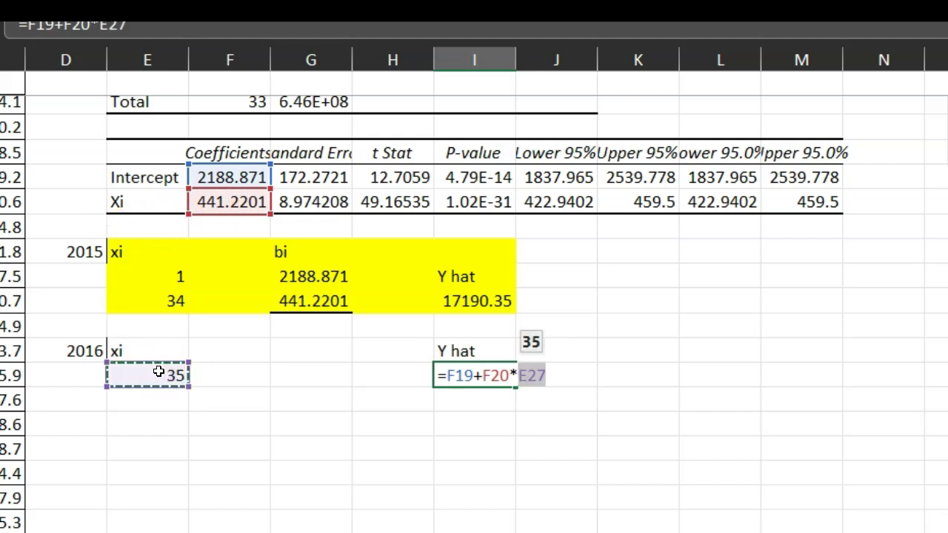
pyautogui.press('Return')
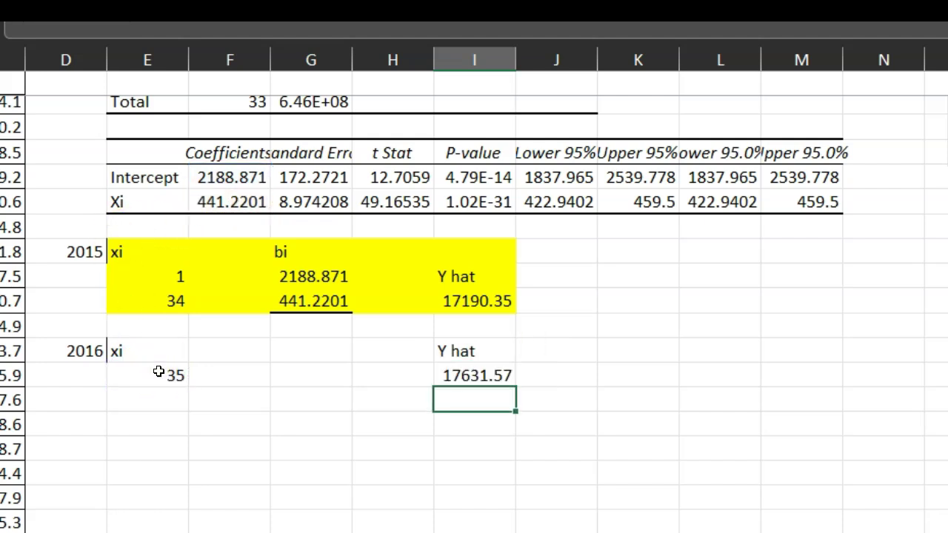
pyautogui.click(454, 369)
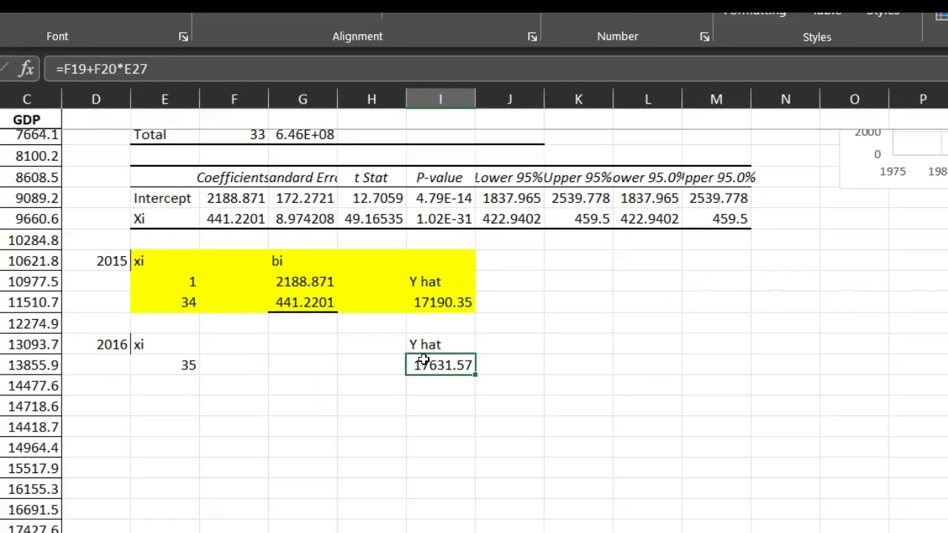
pyautogui.hotkey('ctrl', 'c')
# - Shade the 2016 forecast block light blue
pyautogui.click(643, 462)
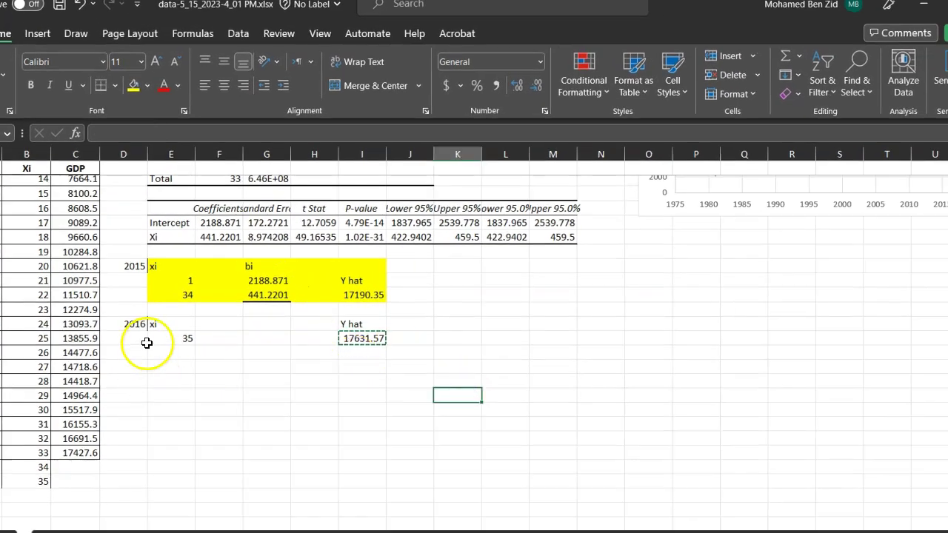
pyautogui.moveTo(152, 326); pyautogui.dragTo(347, 338)
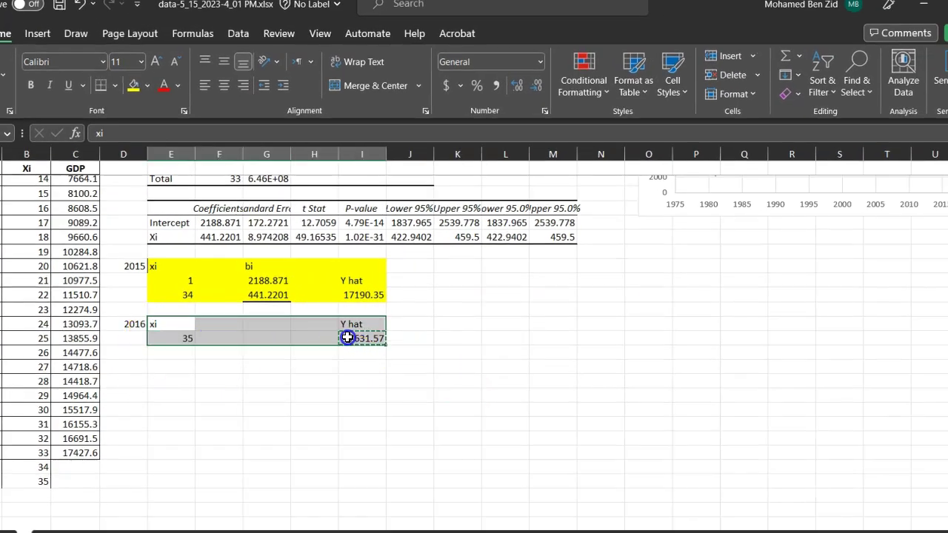
pyautogui.click(146, 85)
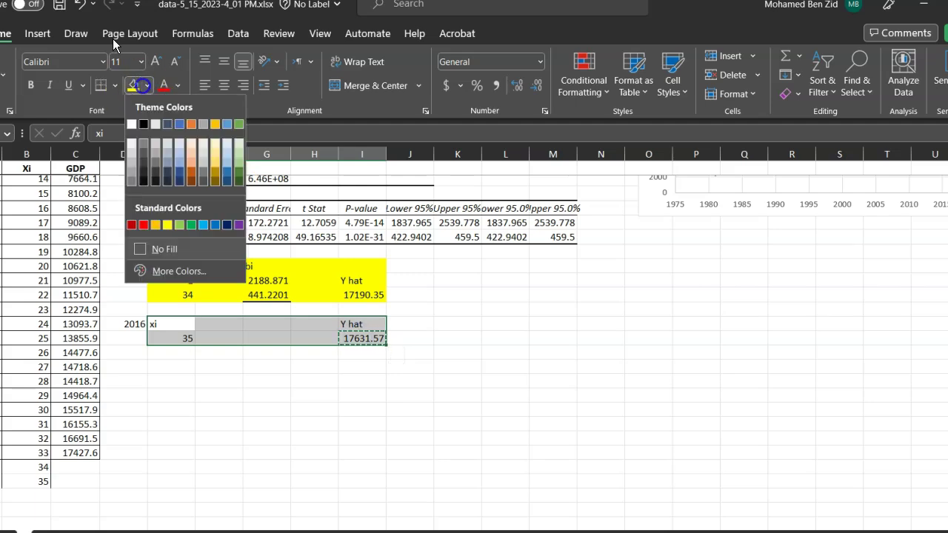
pyautogui.click(186, 140)
pyautogui.click(553, 352)
pyautogui.hotkey('alt', 'Tab')
pyautogui.click(696, 470)
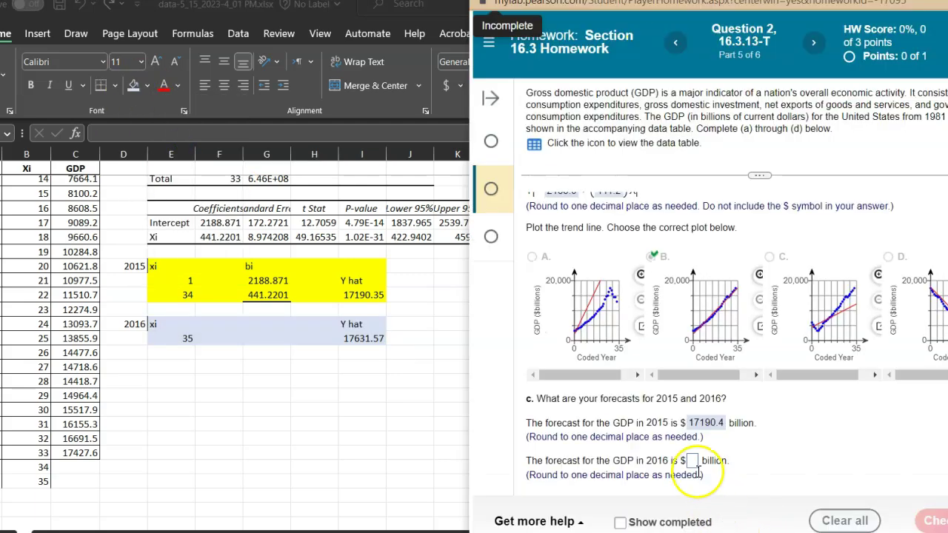
# - Paste the 2016 forecast, trim it to 17631.6, check it, and continue to part (d)
pyautogui.hotkey('ctrl', 'v')
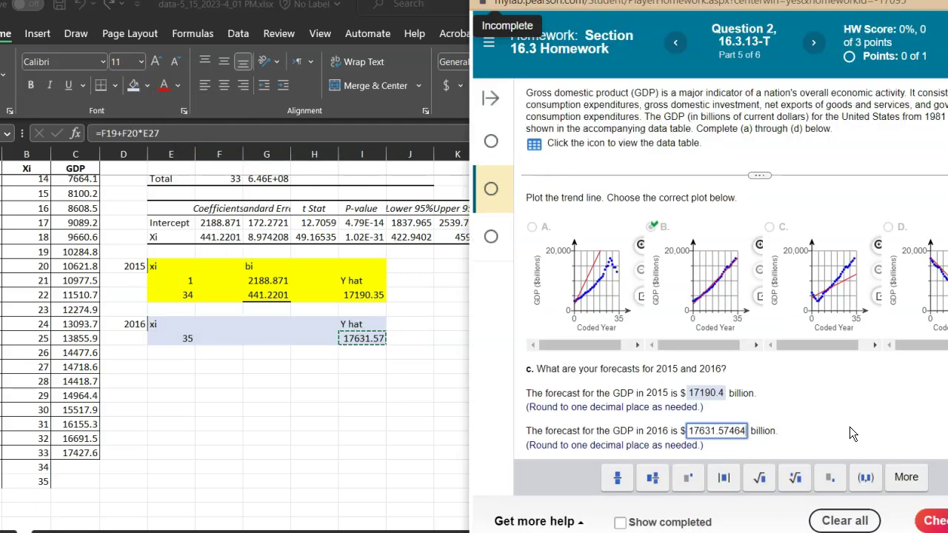
pyautogui.press('BackSpace')
pyautogui.press('BackSpace')
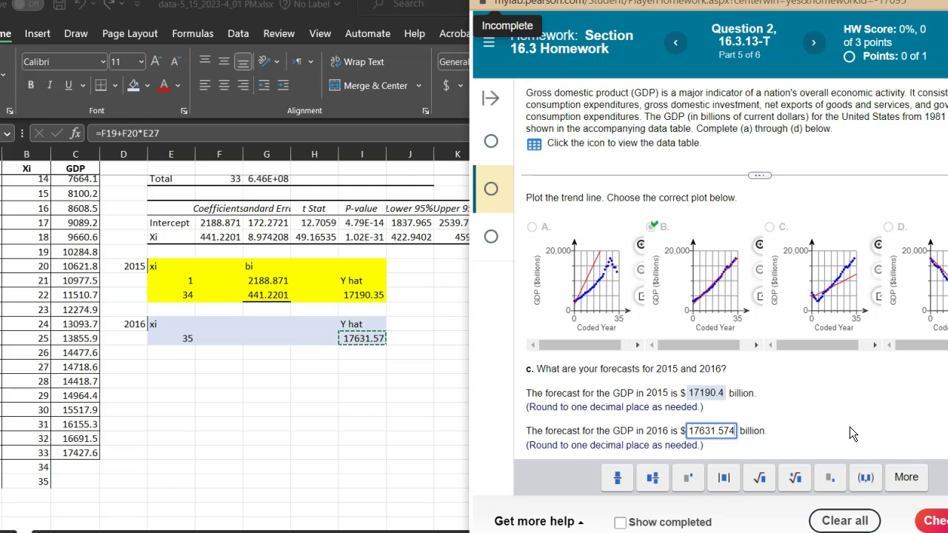
pyautogui.press('BackSpace')
pyautogui.press('BackSpace')
pyautogui.press('BackSpace')
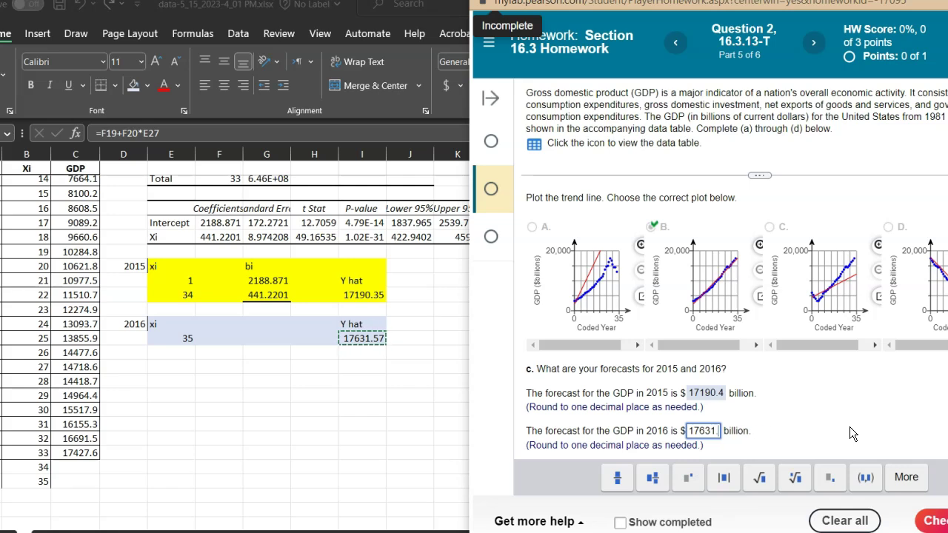
pyautogui.write('6')
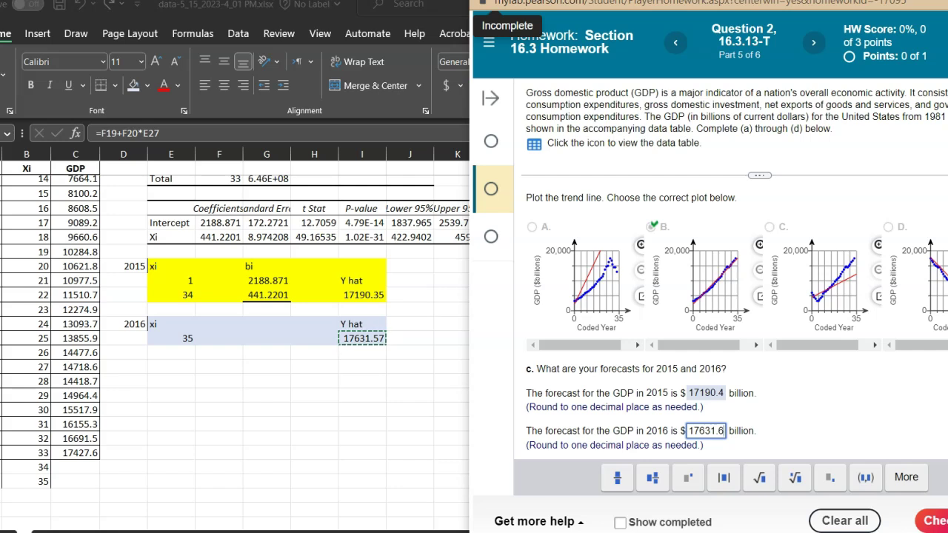
pyautogui.click(935, 521)
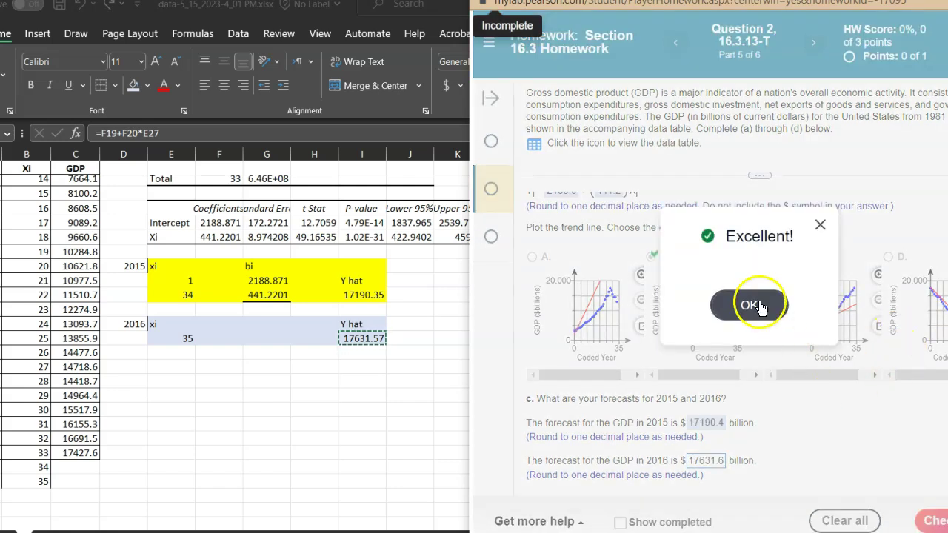
pyautogui.click(751, 306)
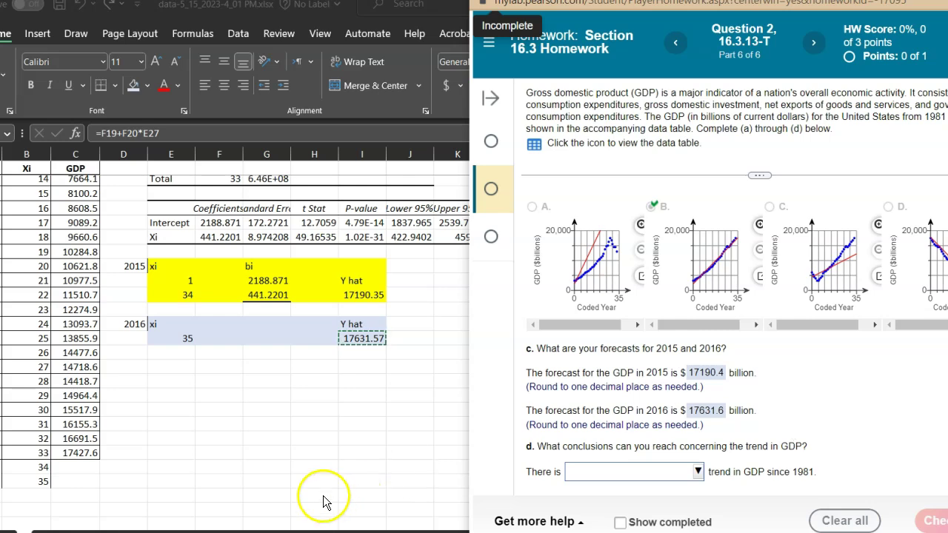
# - Review the GDP chart in the Excel sheet
pyautogui.click(356, 455)
pyautogui.hscroll(1, 351, 452)
pyautogui.scroll(5, 350, 452)
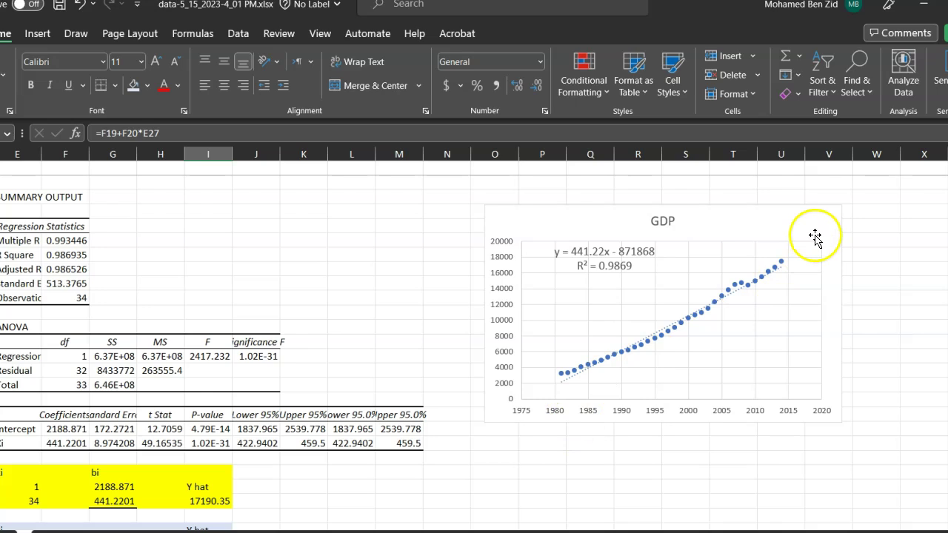
# - Answer 'an upward' trend in GDP since 1981, check it, and go to the next question
pyautogui.hotkey('alt', 'Tab')
pyautogui.click(696, 471)
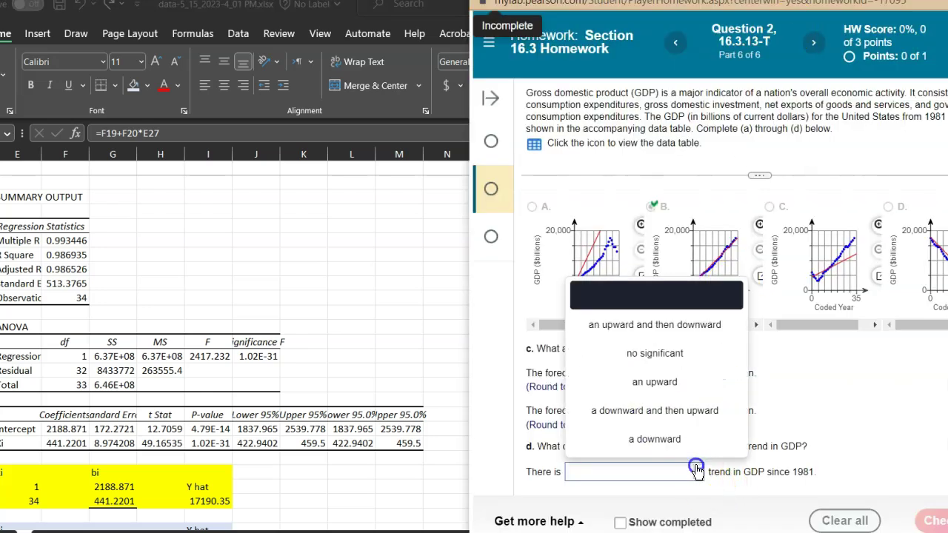
pyautogui.click(655, 381)
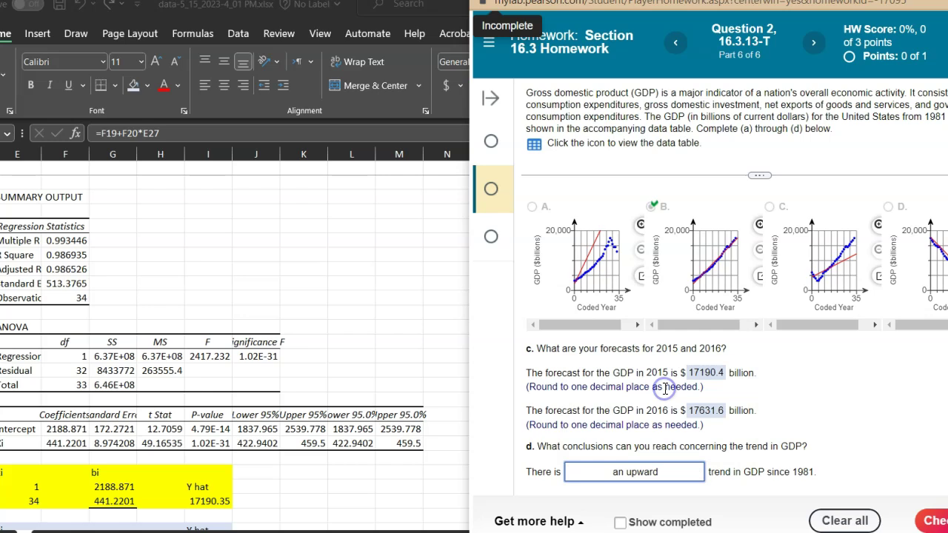
pyautogui.click(932, 513)
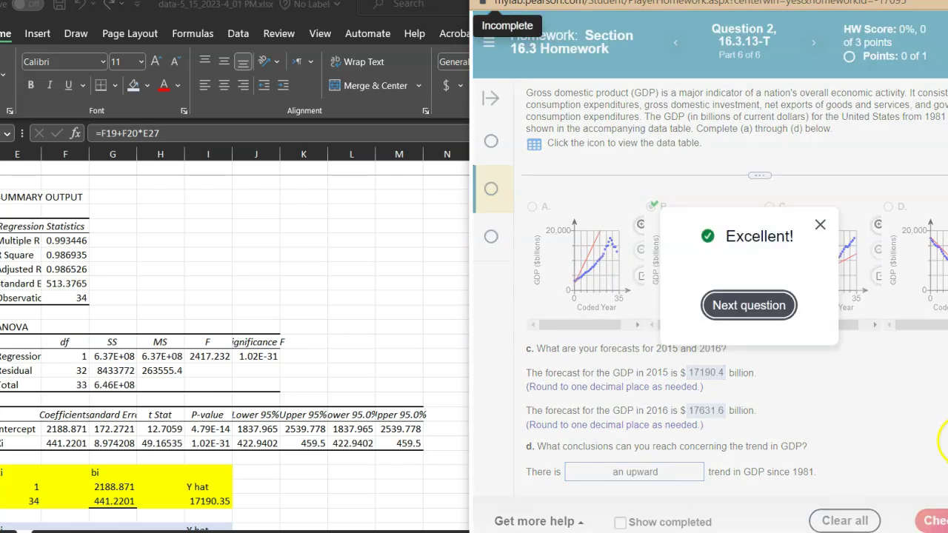
pyautogui.click(785, 312)
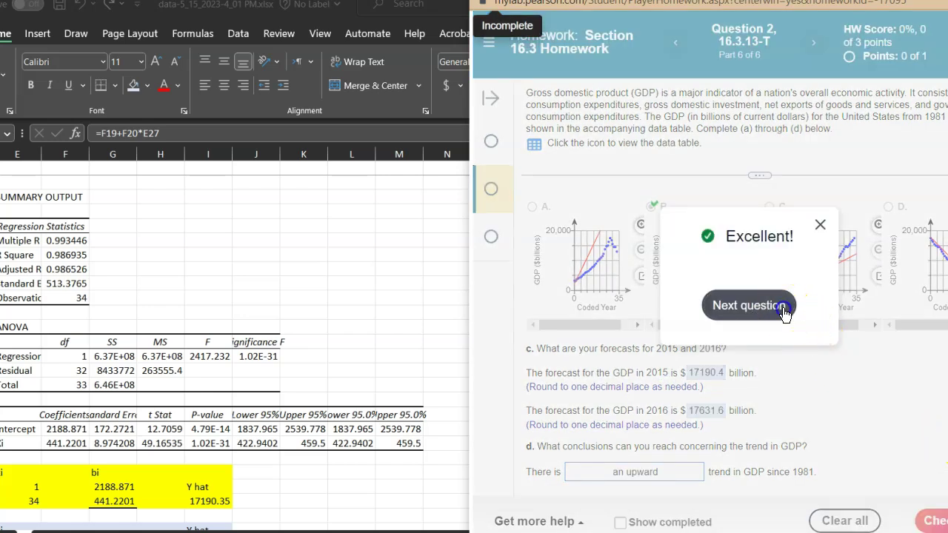